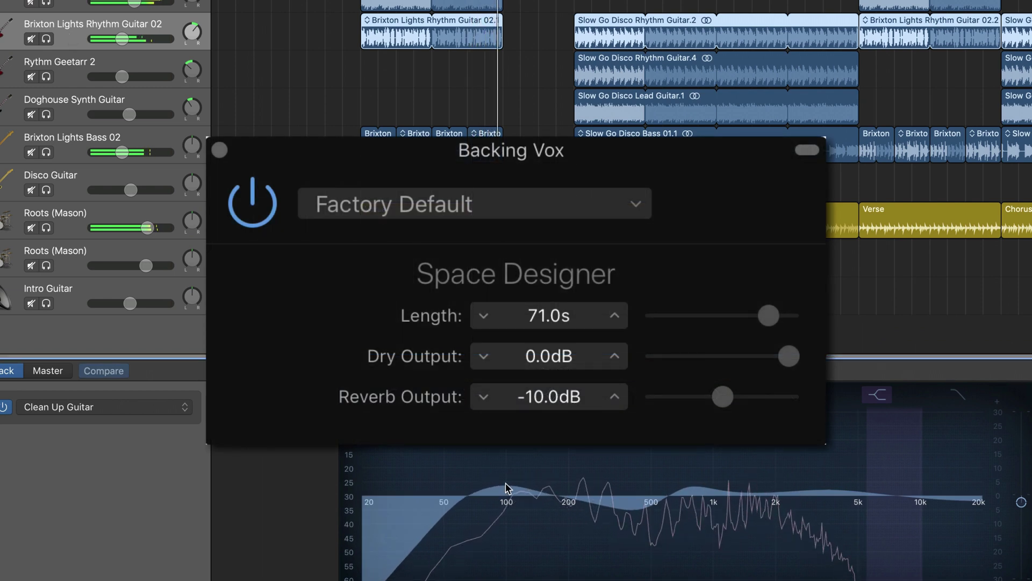
Browse the Space Designer preset categories for the Backing Vox track, including the Medium Spaces and Warped Effects groups
click(71, 190)
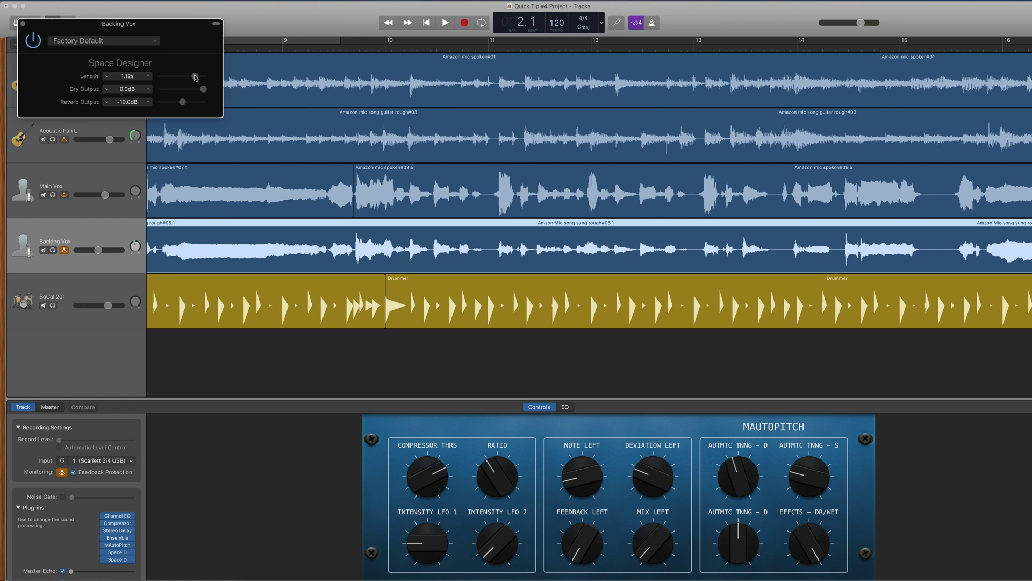
click(153, 41)
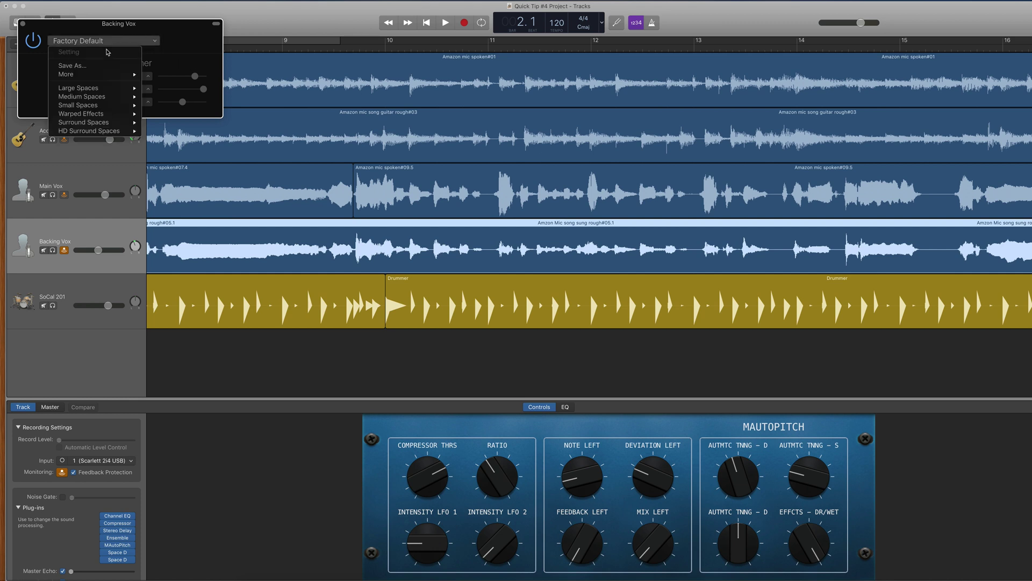
mouse_move(92, 98)
mouse_move(161, 100)
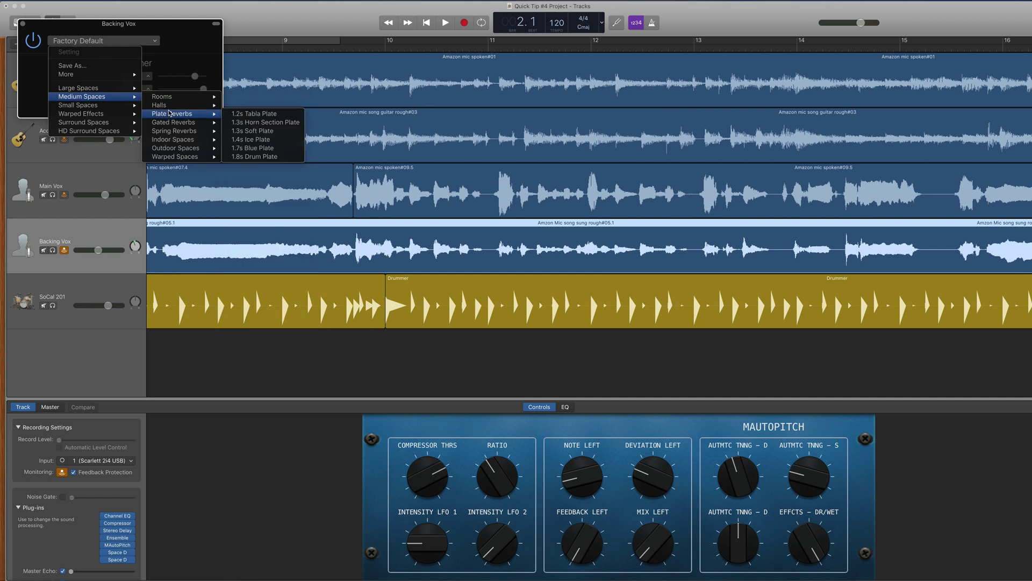
mouse_move(172, 123)
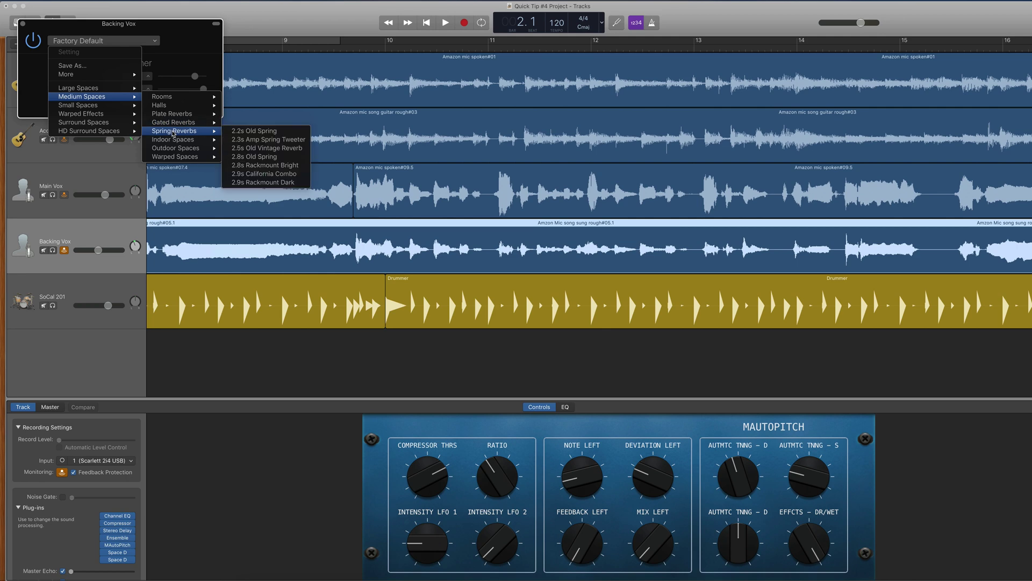
mouse_move(108, 117)
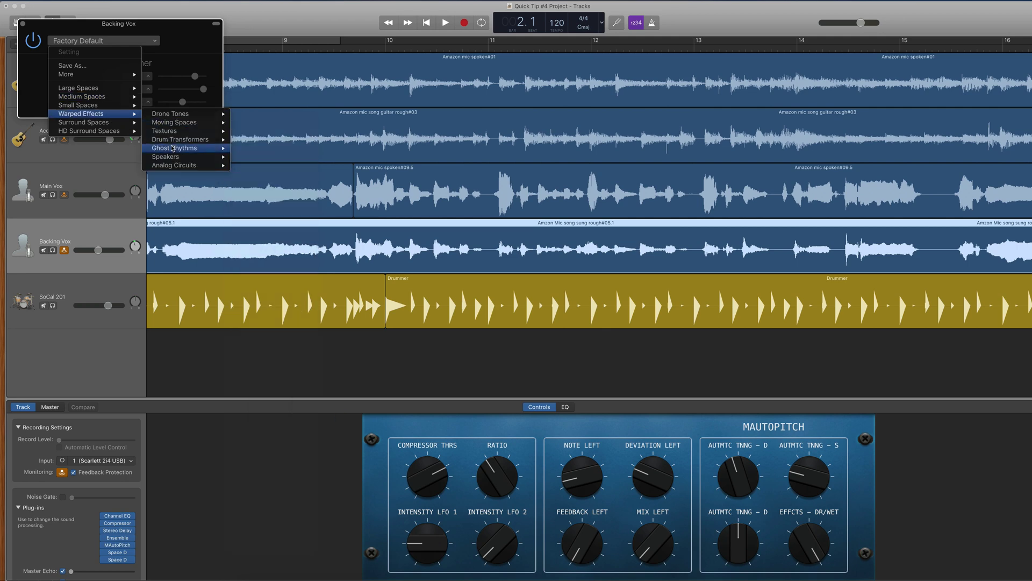
mouse_move(172, 148)
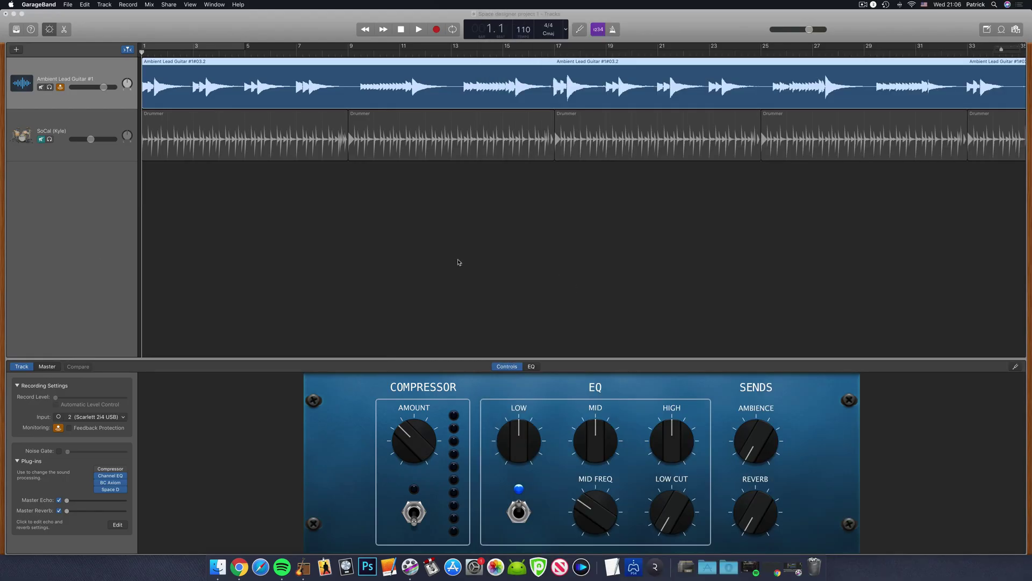
Open Space Designer on the Ambient Lead Guitar track and load the 09.7s Hangar One preset from Large Spaces, Indoor Spaces
click(110, 489)
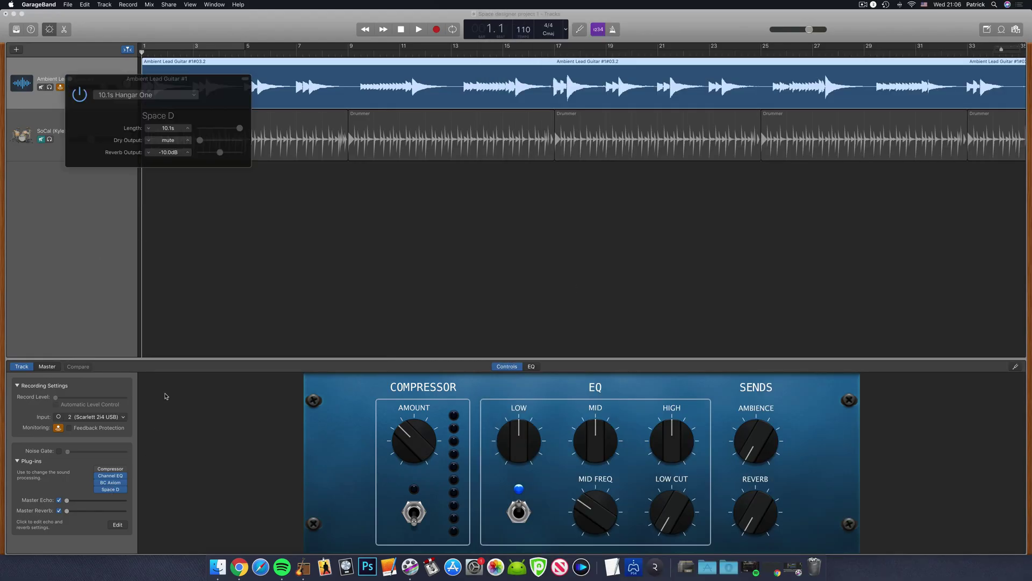
click(146, 97)
mouse_move(135, 140)
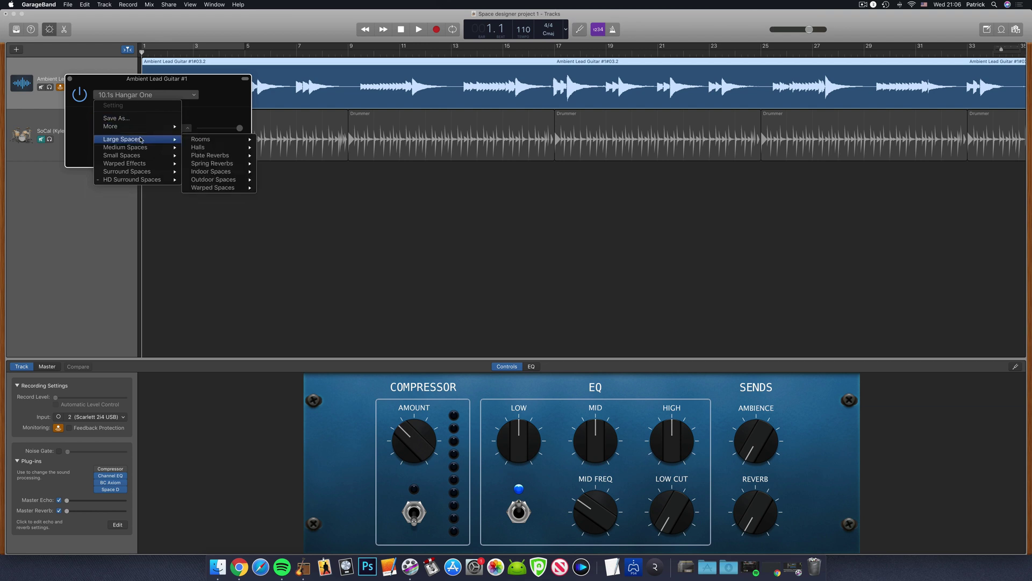
mouse_move(221, 172)
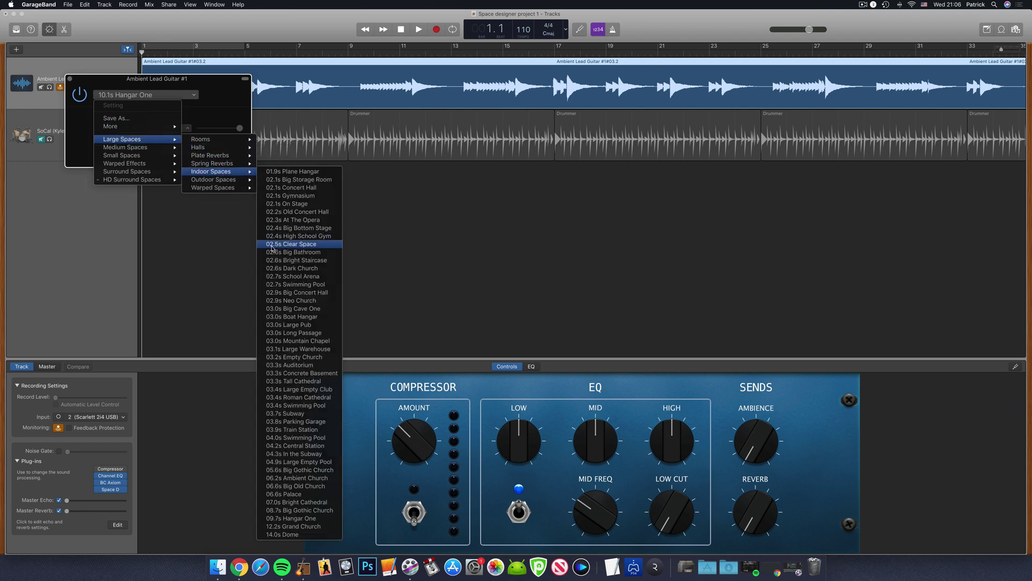
click(312, 518)
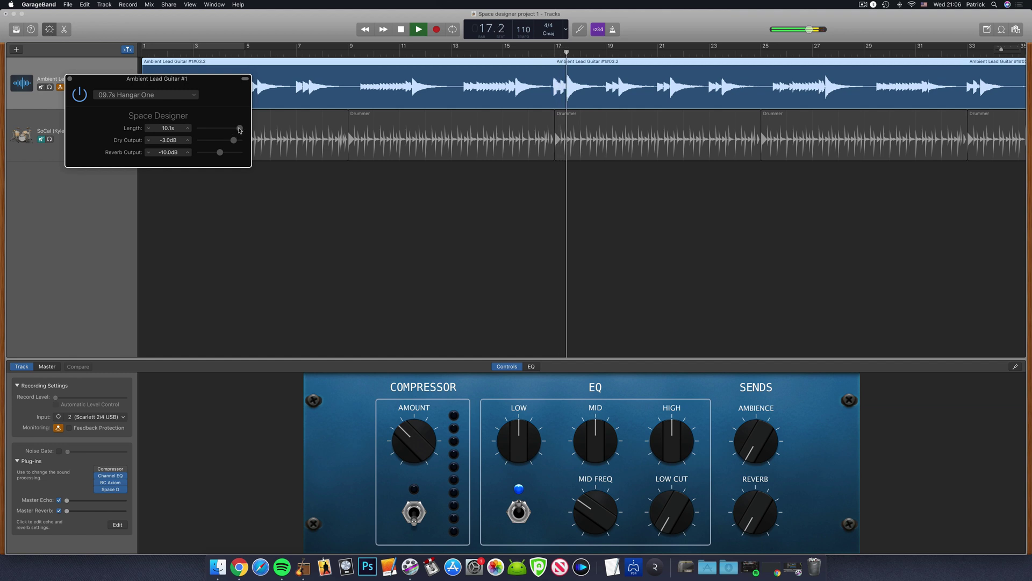
Audition shorter reverb lengths down to about 136 ms and bring the Length back up to about 9.73 s
drag(240, 129, 230, 129)
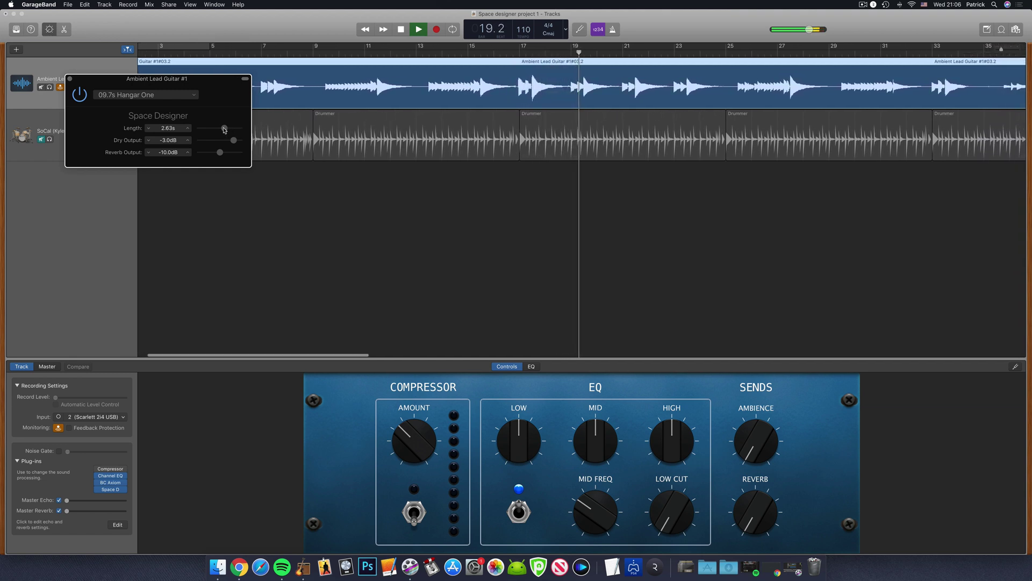
drag(224, 129, 219, 129)
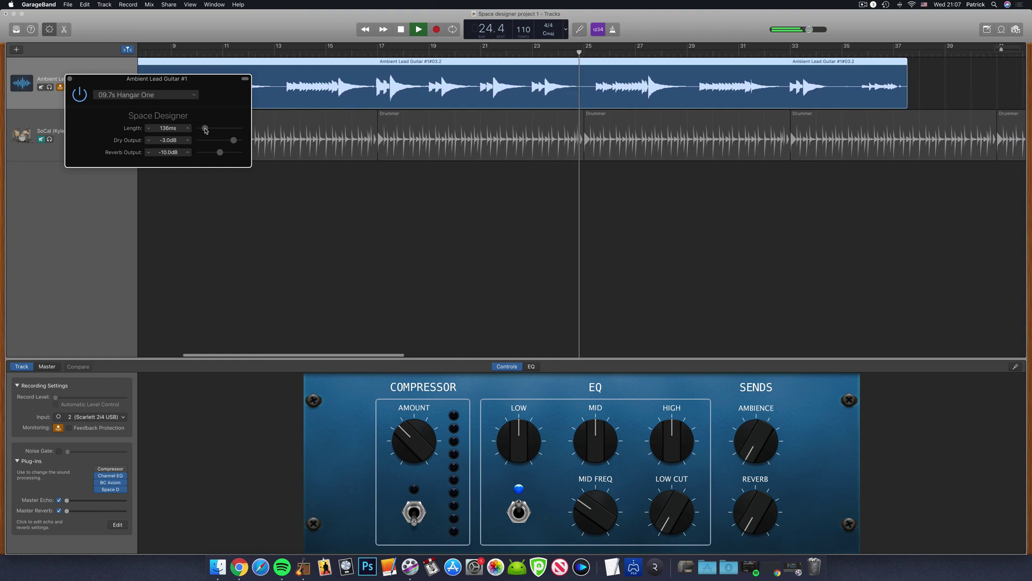
drag(205, 129, 243, 131)
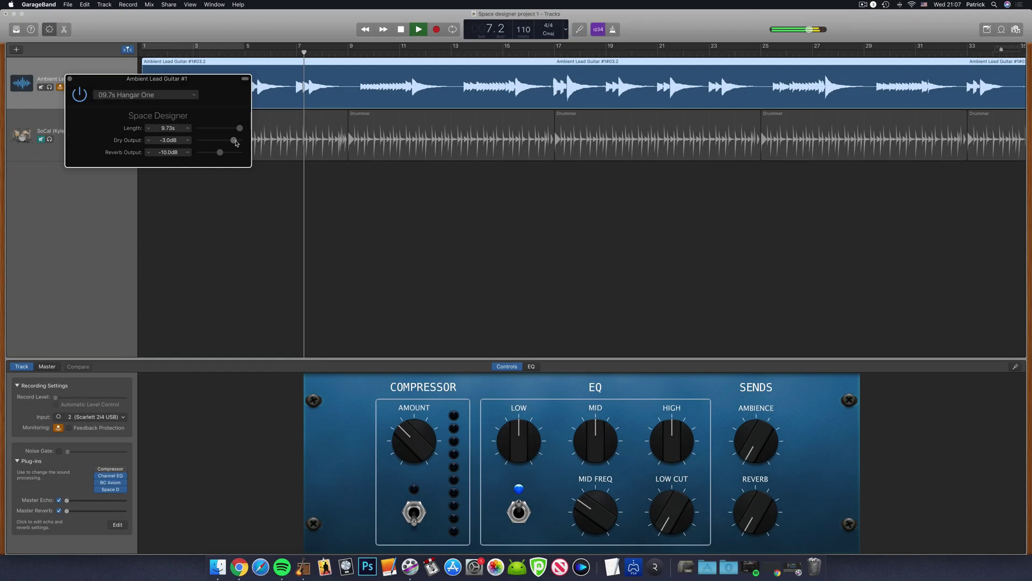
Try the Dry Output at 0.0 dB and fully muted, and return it to -3.0 dB
drag(235, 142, 241, 140)
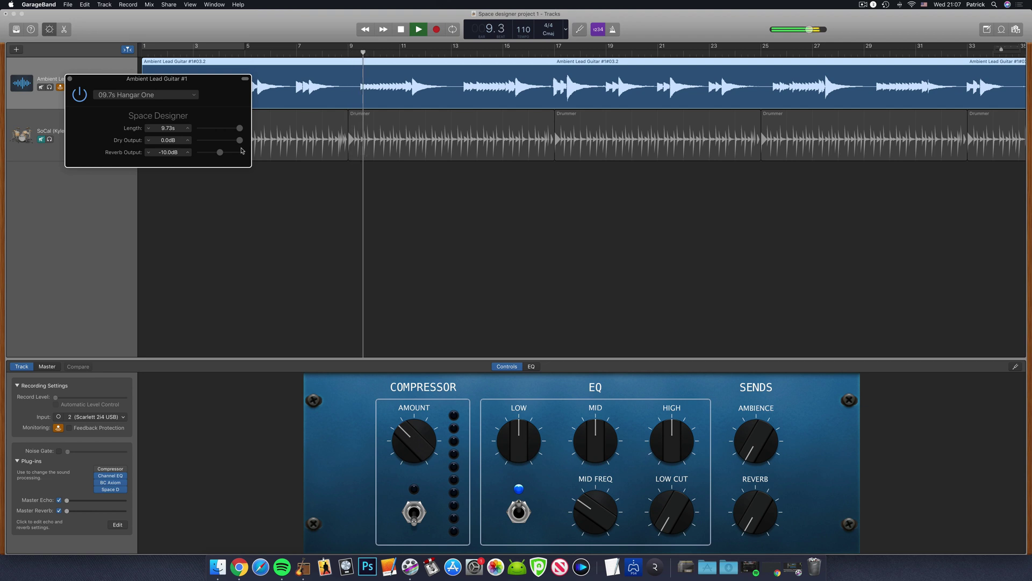
drag(240, 141, 199, 142)
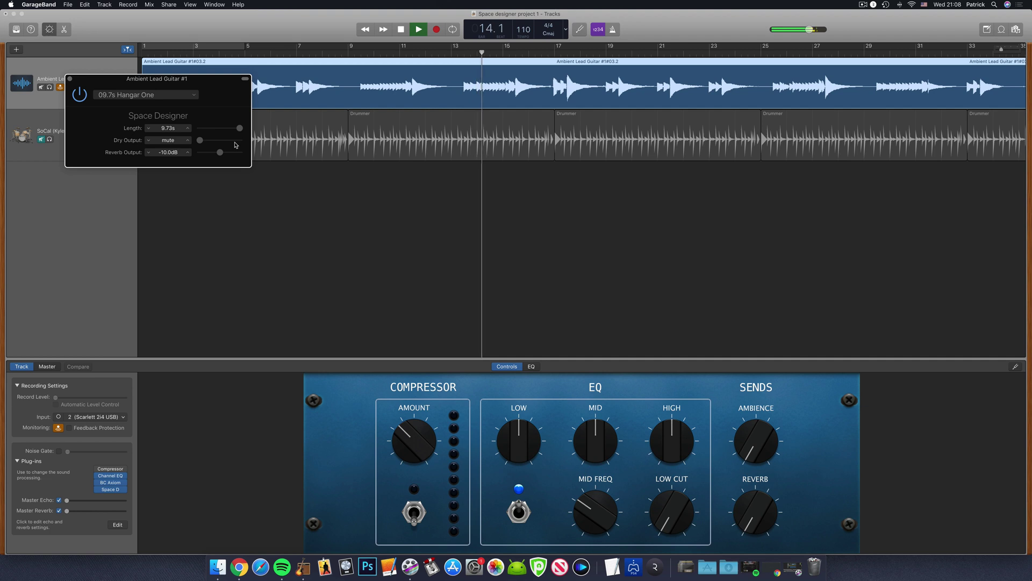
drag(202, 142, 234, 143)
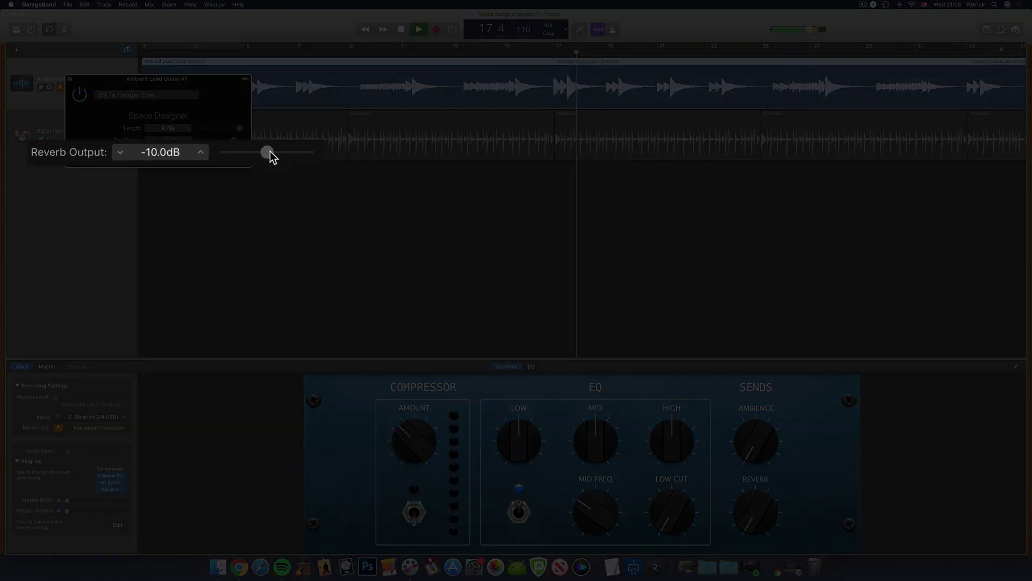
Try the Reverb Output at about -9.6 dB and muted, and set it to about -11.0 dB
mouse_move(222, 153)
mouse_down()
mouse_move(274, 153)
mouse_move(223, 155)
mouse_up()
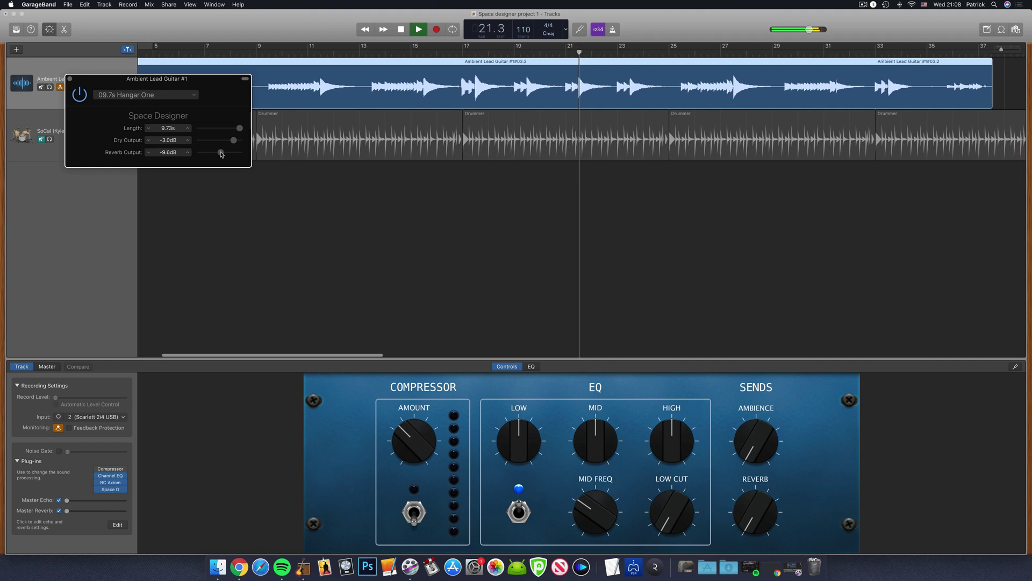
drag(221, 154, 199, 154)
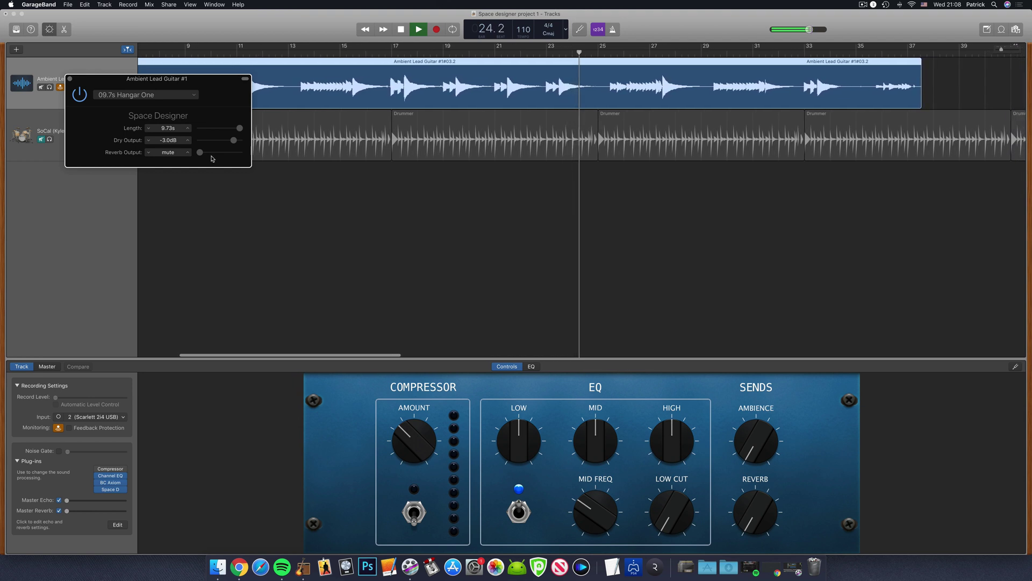
drag(203, 156, 220, 155)
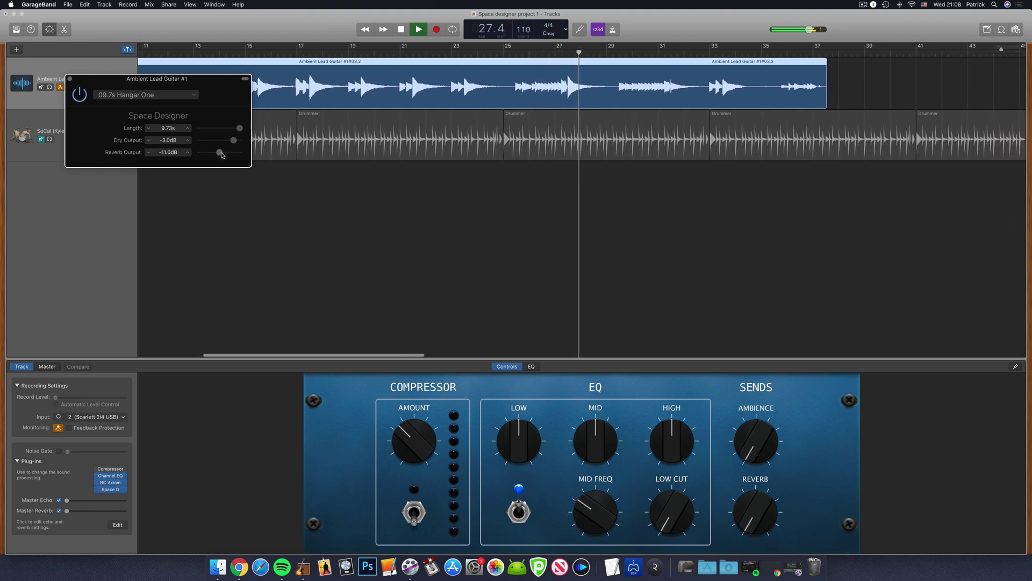
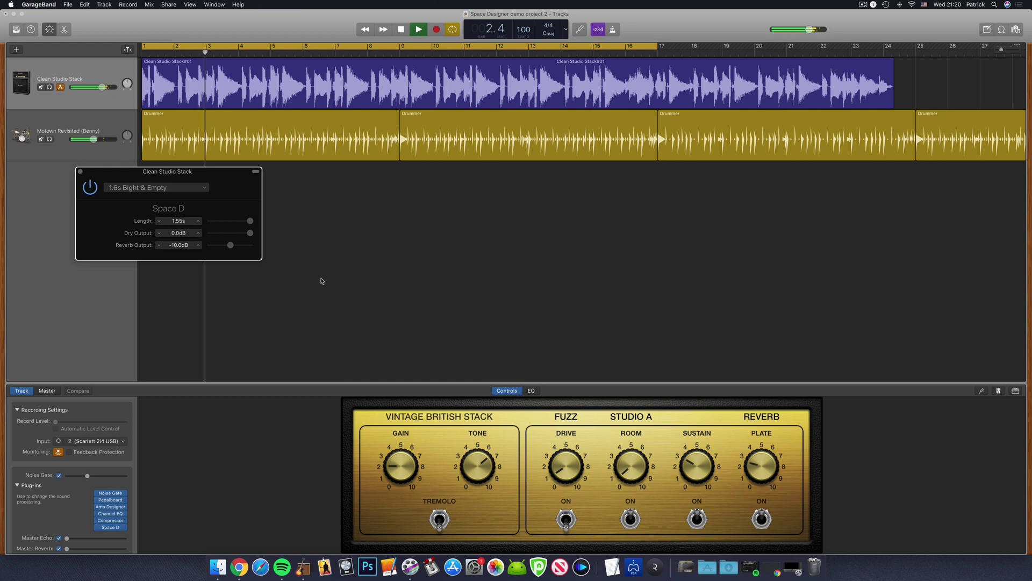
Look through the Rooms presets under Medium Spaces for the Clean Studio Stack track, keeping 1.6s Bight & Empty
click(156, 187)
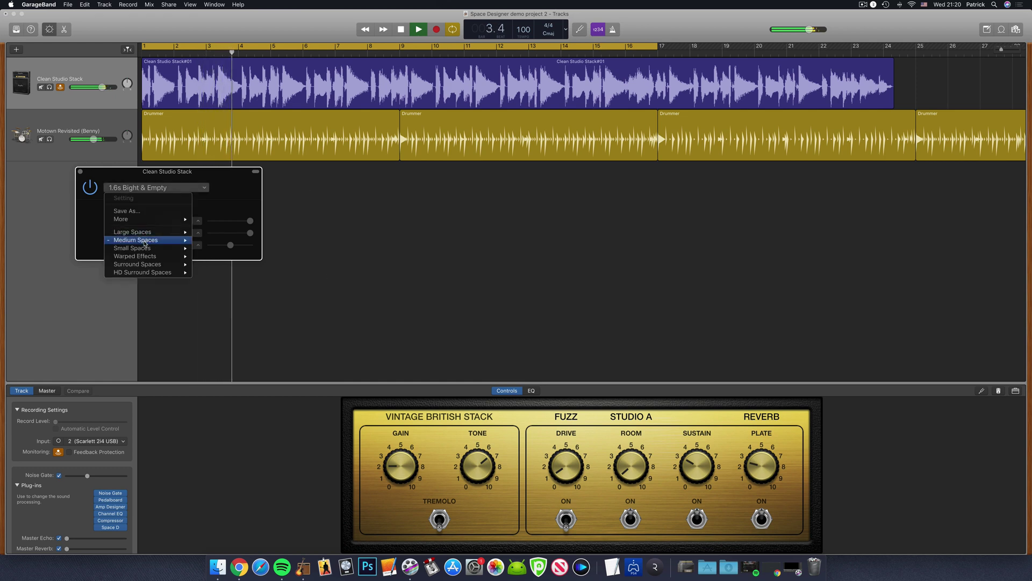
mouse_move(146, 243)
mouse_move(207, 243)
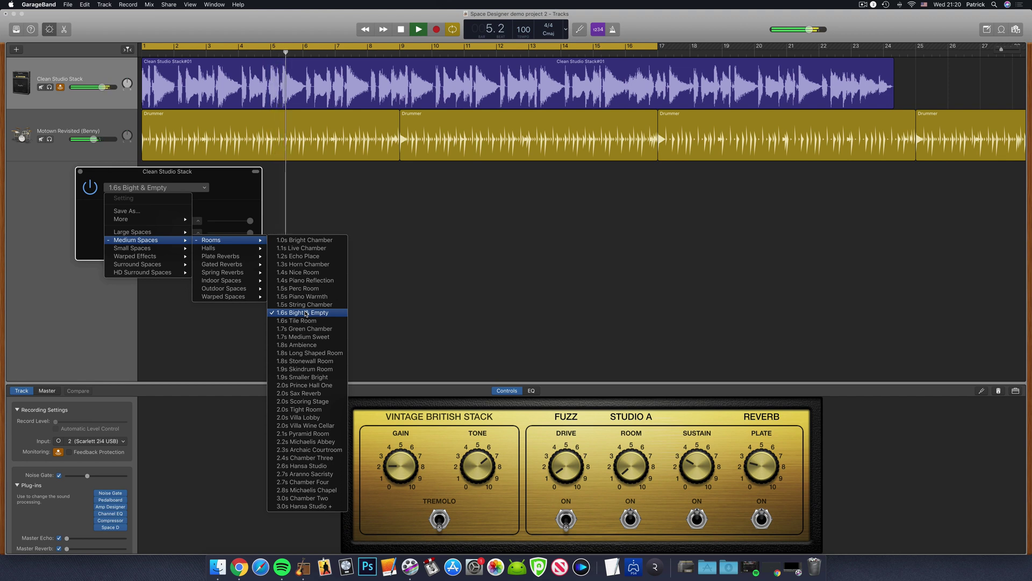
click(383, 311)
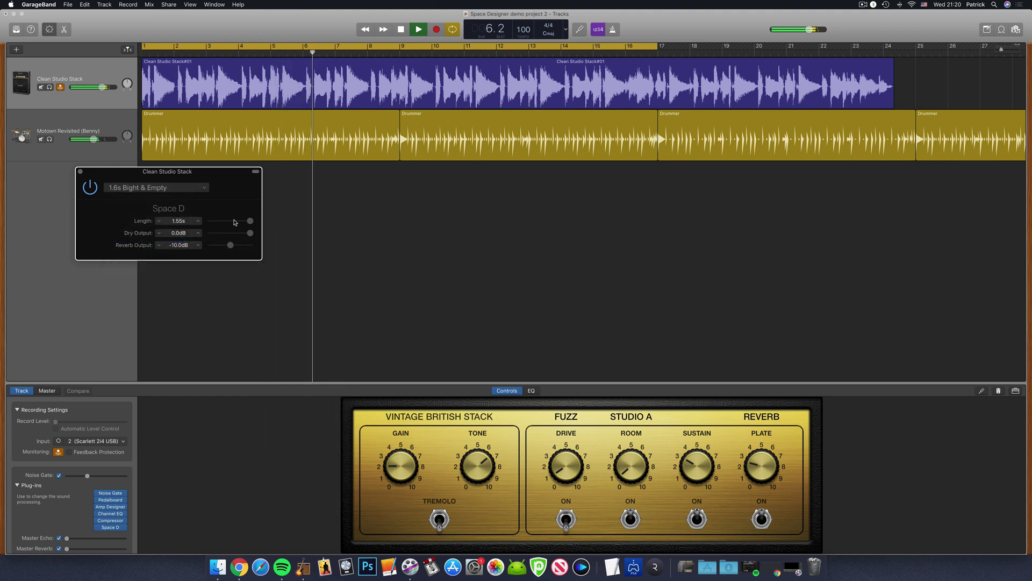
Adjust the Clean Studio Stack reverb to a Dry Output of about -3.2 dB, Reverb Output -9.0 dB and a Length below 512 ms
click(234, 221)
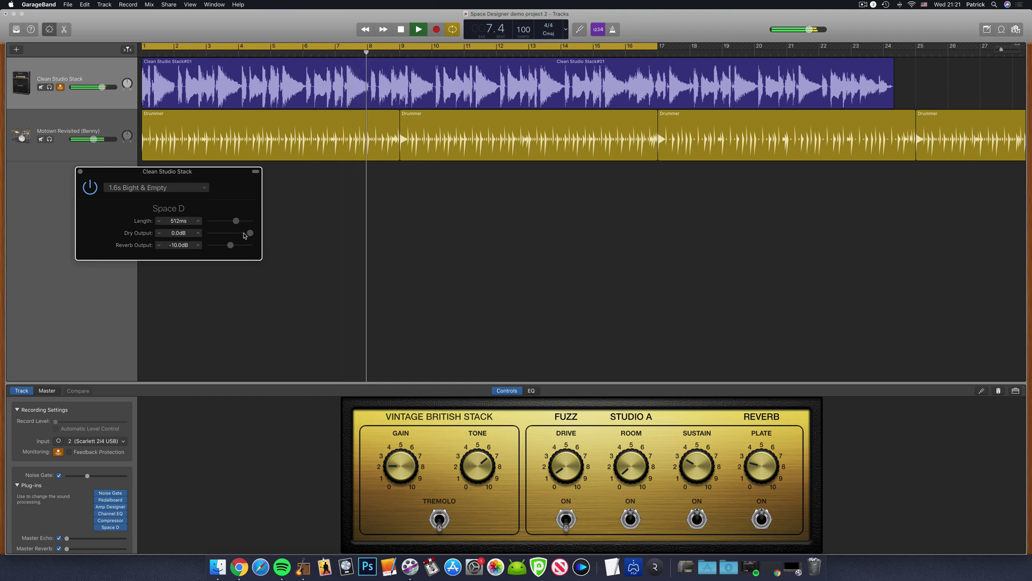
mouse_move(249, 233)
mouse_down()
mouse_move(220, 233)
mouse_move(233, 245)
mouse_move(224, 235)
mouse_move(240, 235)
mouse_up()
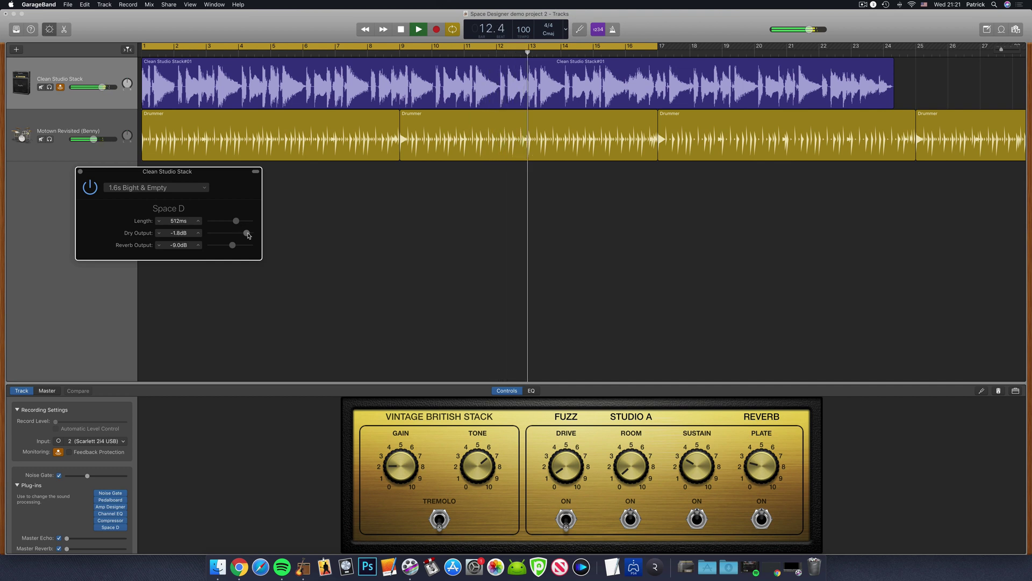
mouse_move(242, 235)
mouse_down()
mouse_move(258, 235)
mouse_move(245, 237)
mouse_up()
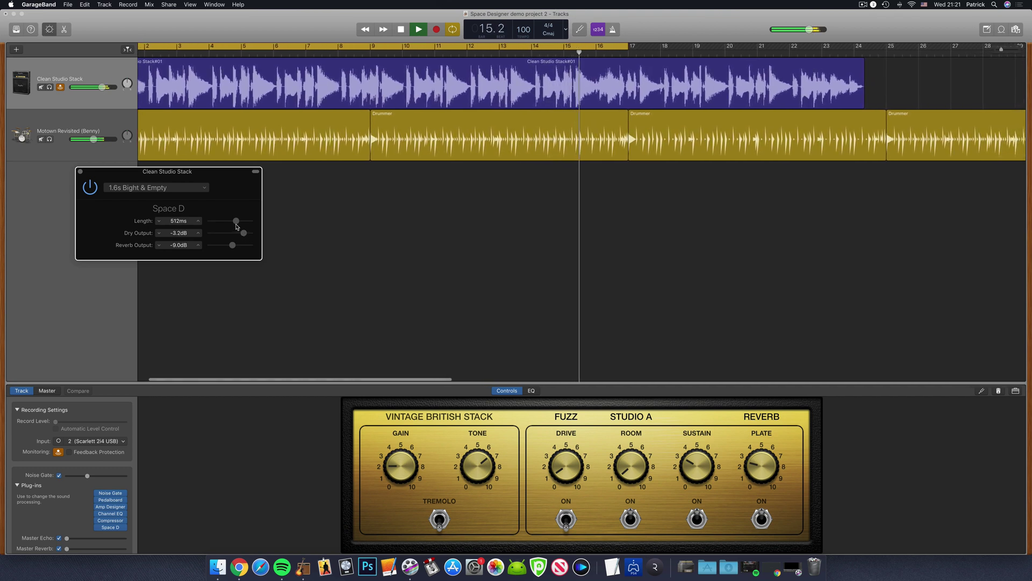
drag(236, 223, 226, 223)
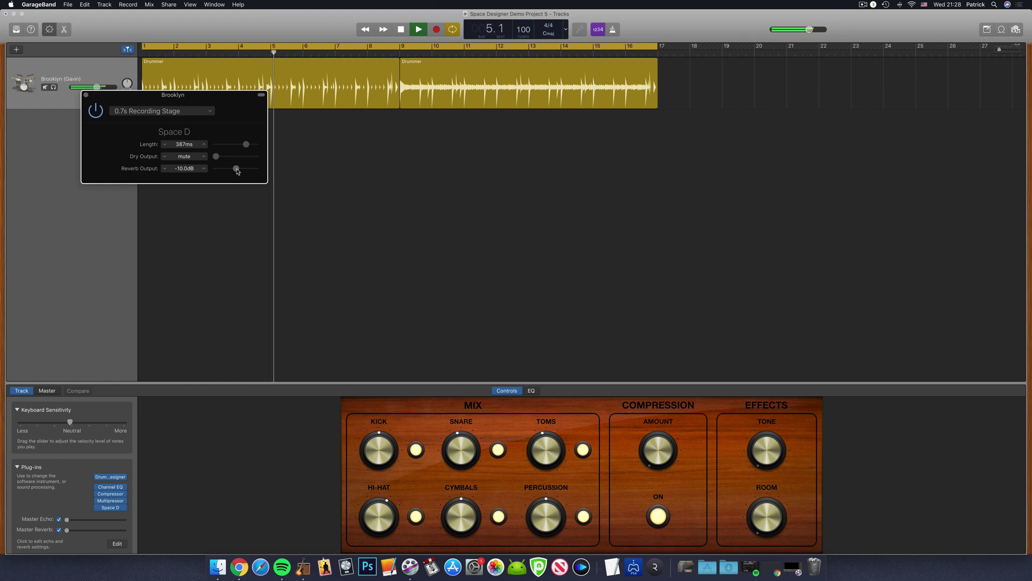
Adjust the Brooklyn drum track's reverb to Length 518 ms, Dry Output 0.0 dB and a Reverb Output slightly below -9.4 dB
mouse_move(236, 169)
mouse_down()
mouse_move(231, 159)
mouse_move(248, 160)
mouse_up()
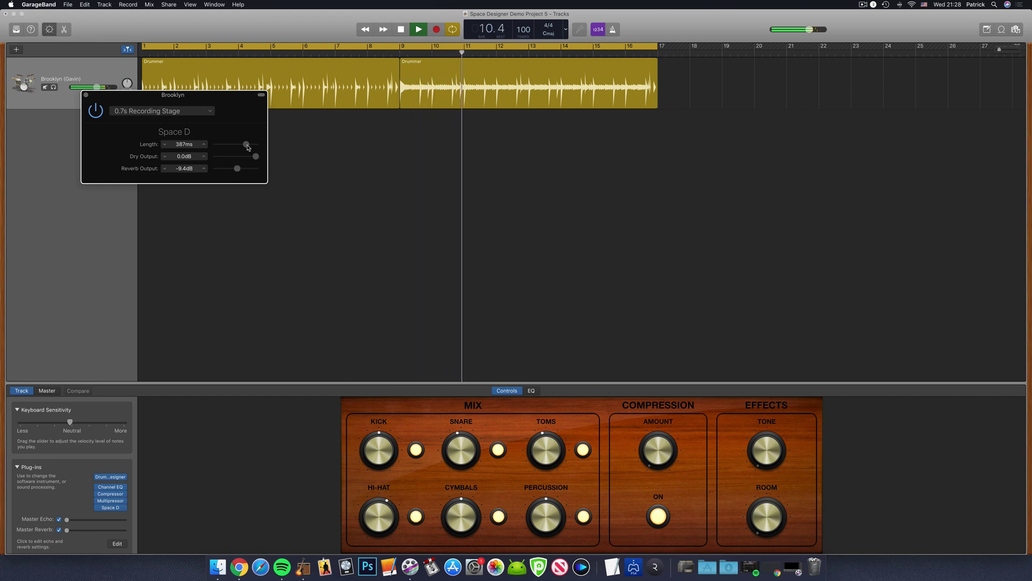
click(204, 146)
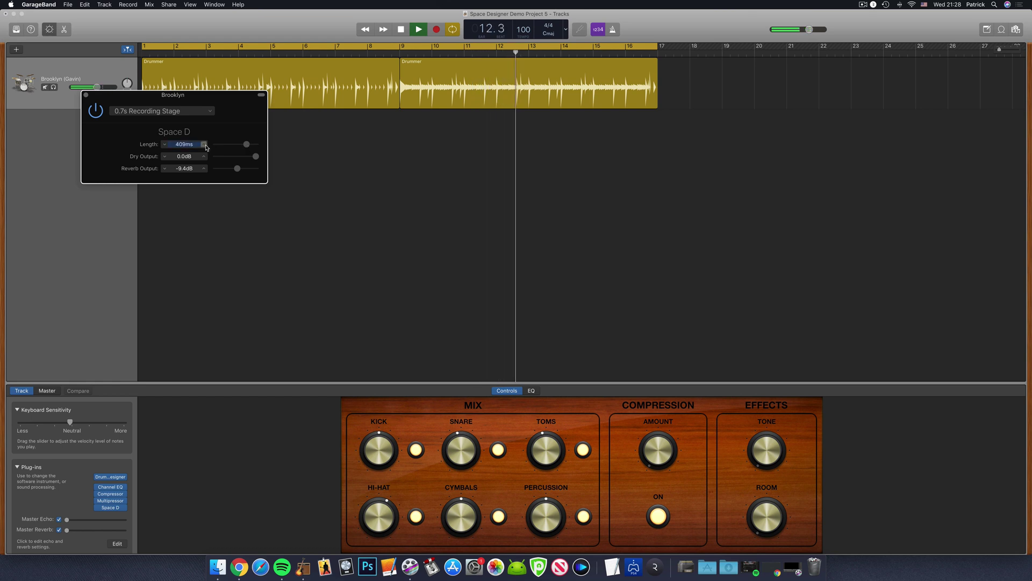
click(205, 144)
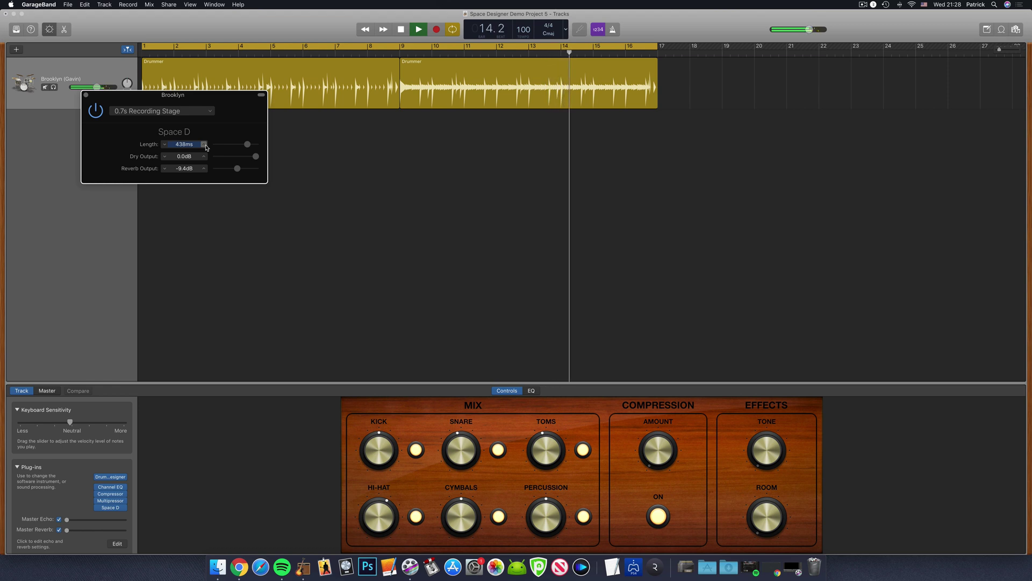
click(205, 144)
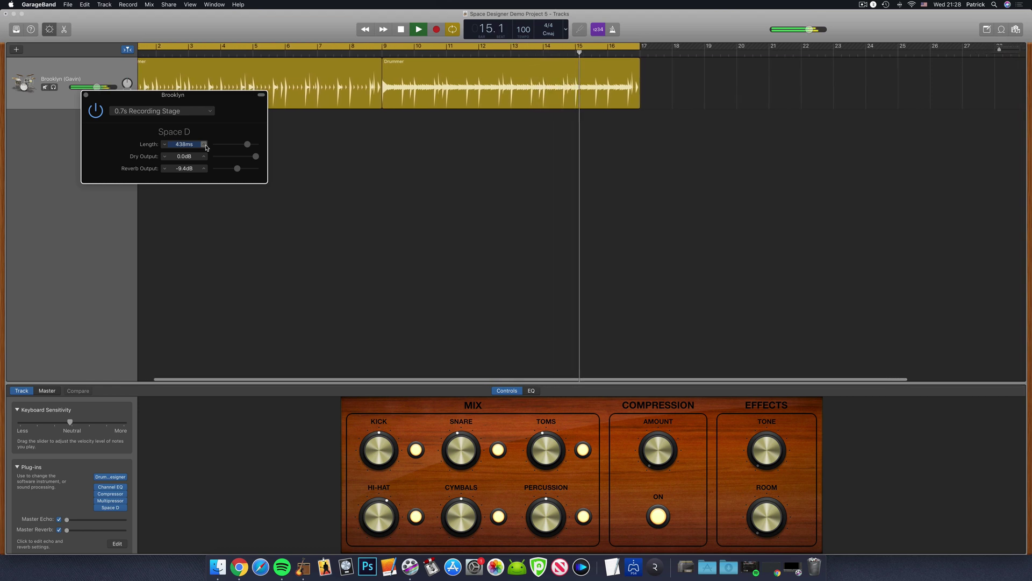
click(205, 144)
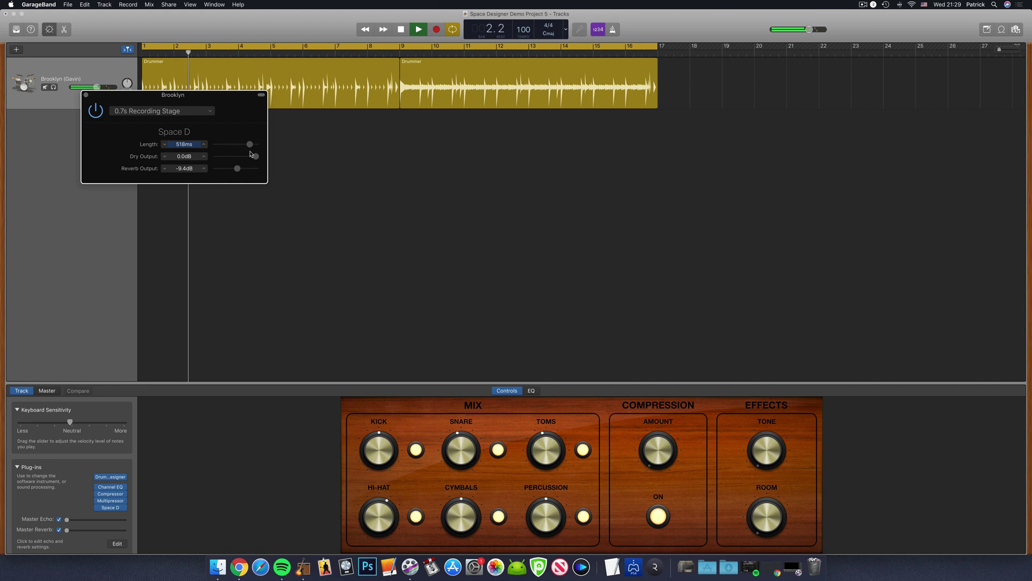
drag(239, 171, 234, 170)
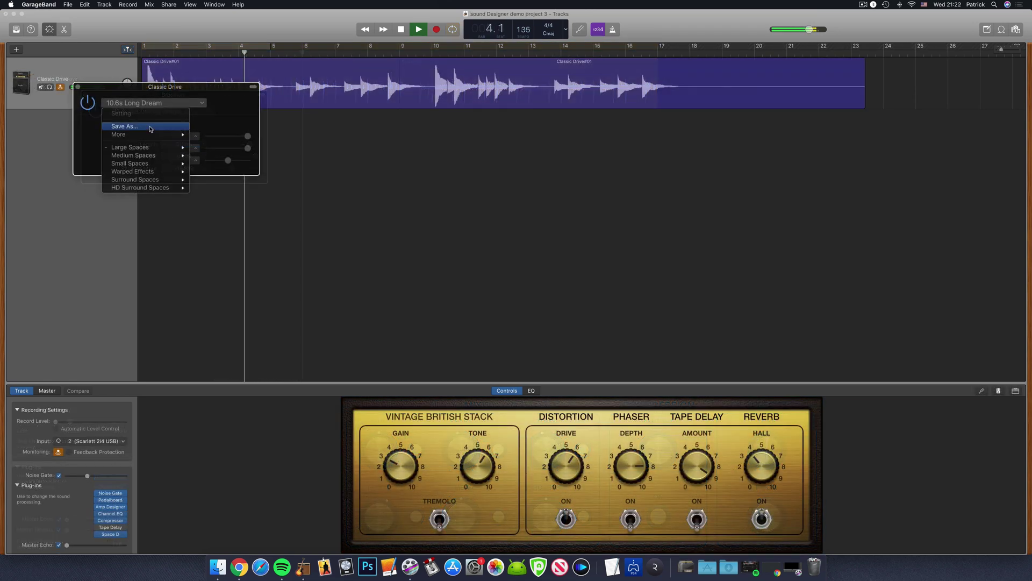
Select the 10.6s Long Dream preset from Large Spaces, Halls in the Classic Drive track's Space Designer
mouse_move(142, 147)
mouse_move(215, 155)
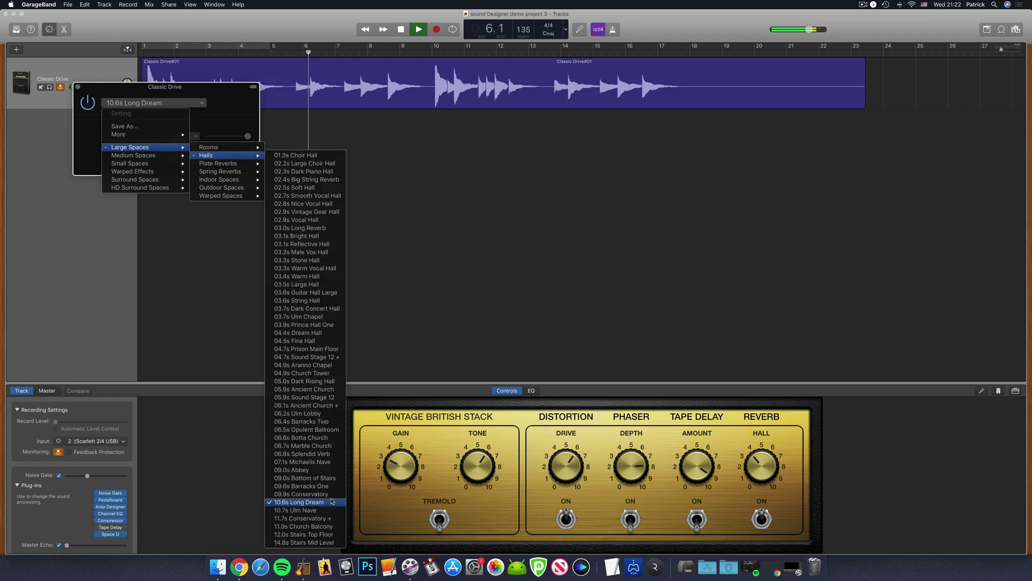
click(301, 501)
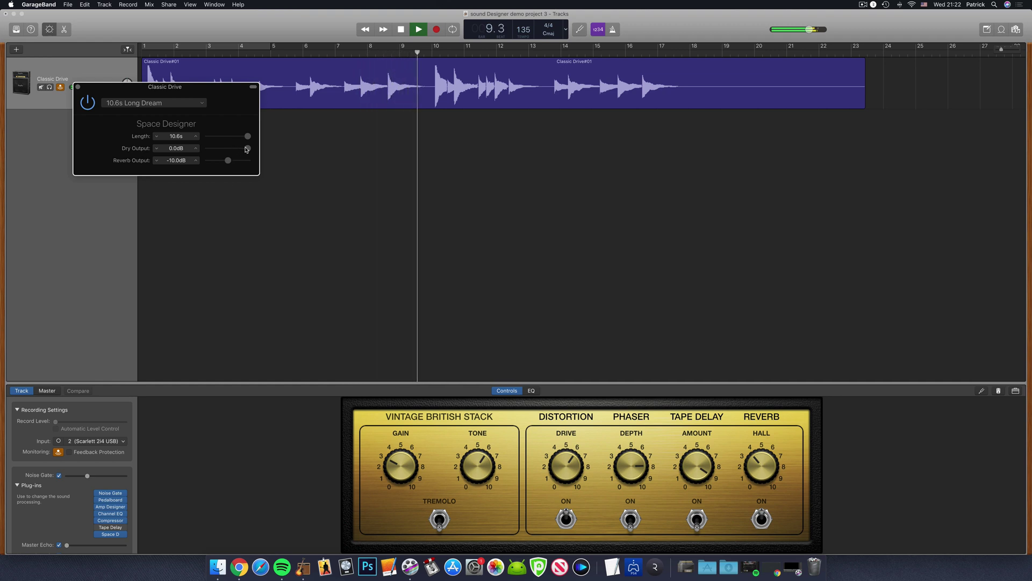
Adjust Classic Drive's Space Designer to a Dry Output of -2.4 dB, Reverb Output of -8.6 dB and Length of about 79.8 ms
drag(247, 148, 208, 149)
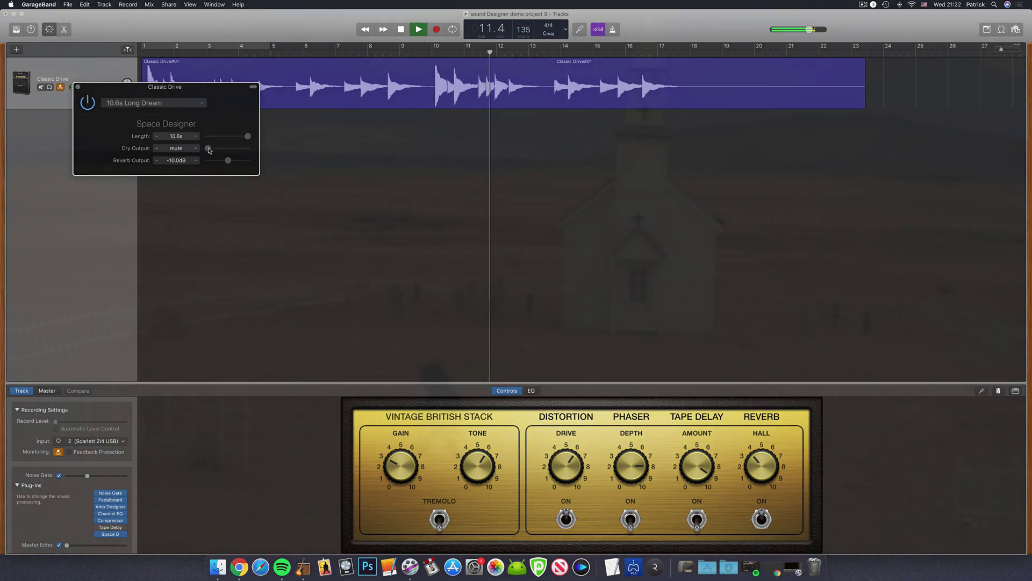
mouse_move(228, 161)
mouse_down()
mouse_move(211, 149)
mouse_move(229, 149)
mouse_up()
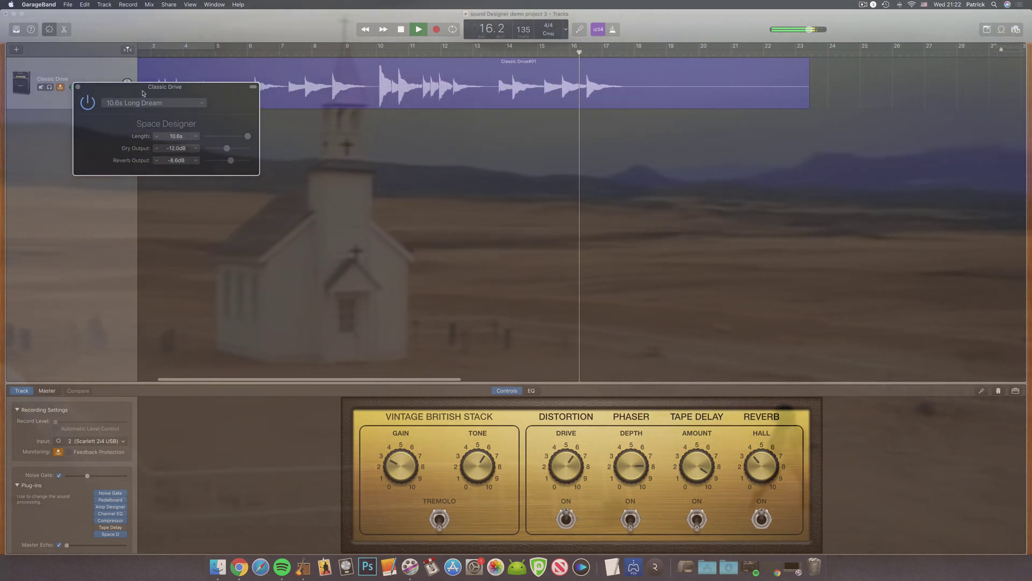
drag(143, 93, 149, 115)
mouse_move(94, 91)
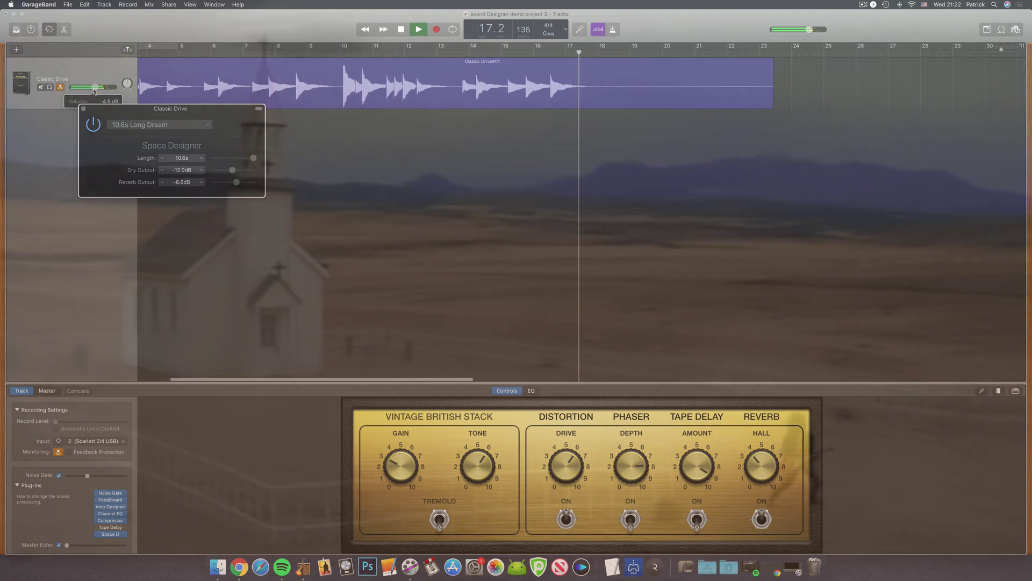
drag(232, 170, 246, 173)
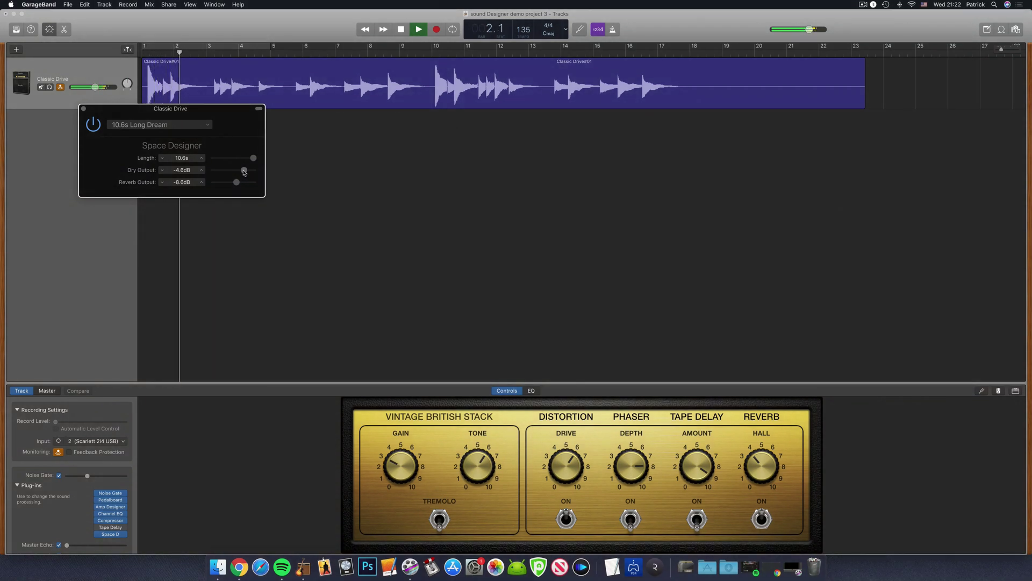
drag(244, 172, 227, 160)
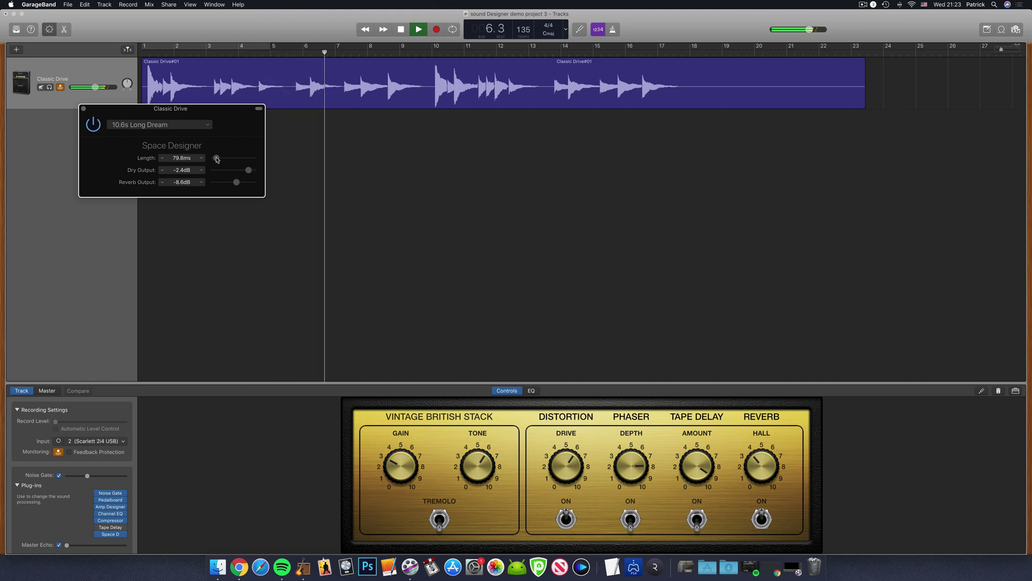
Audition the Classic Drive track with the Space Designer Length reduced to 5.32 ms
key(space)
key(space)
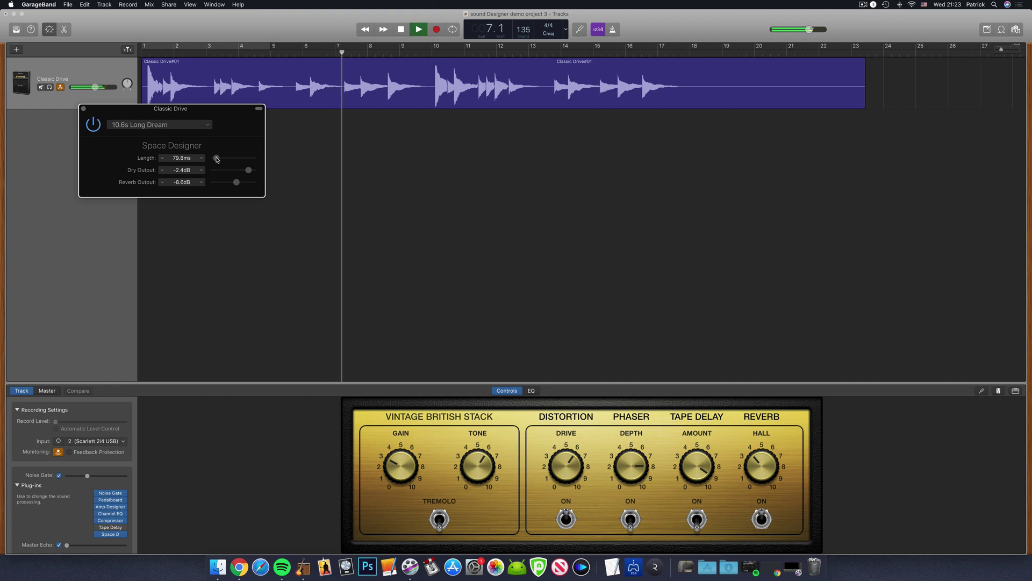
key(space)
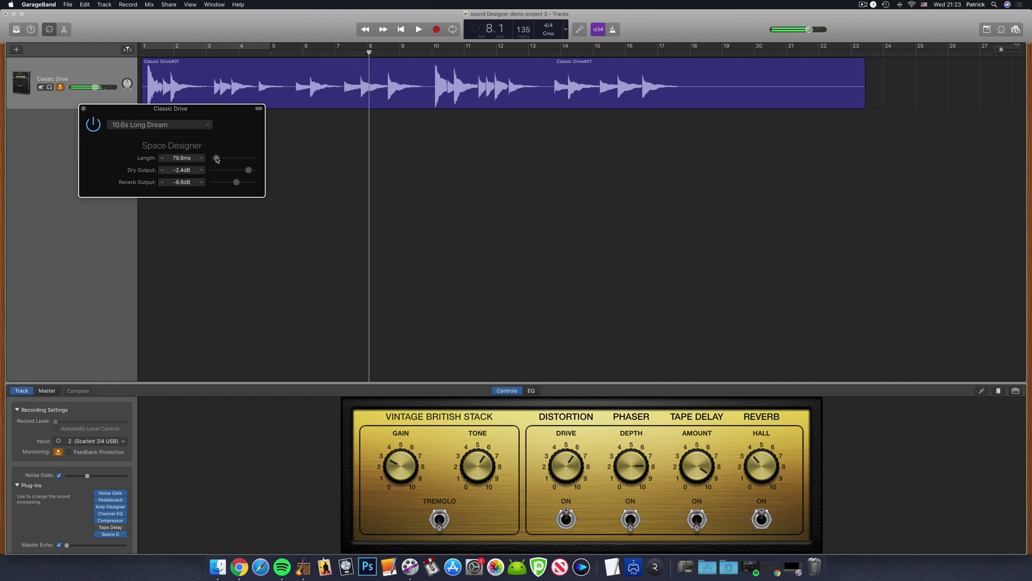
key(space)
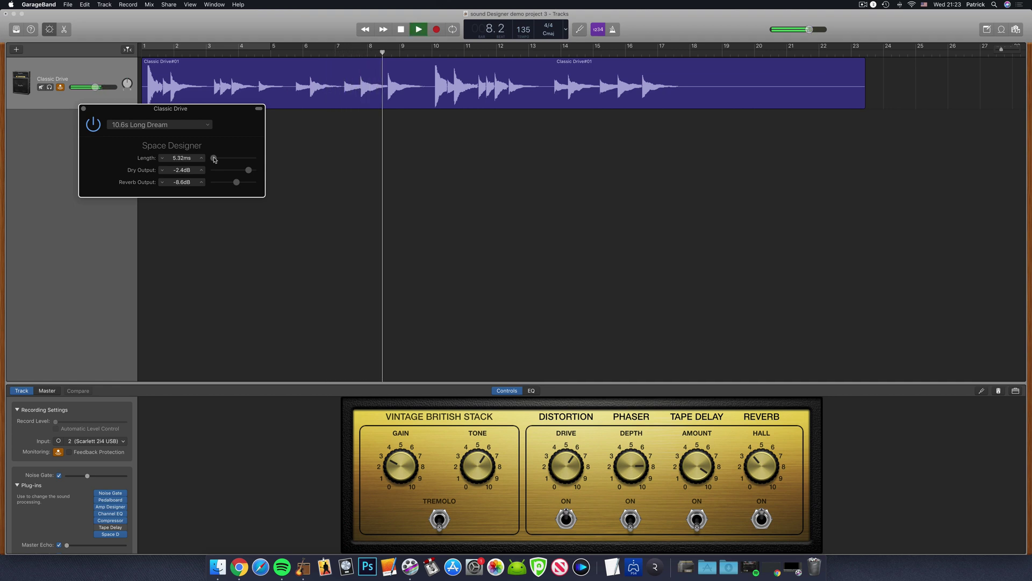
key(space)
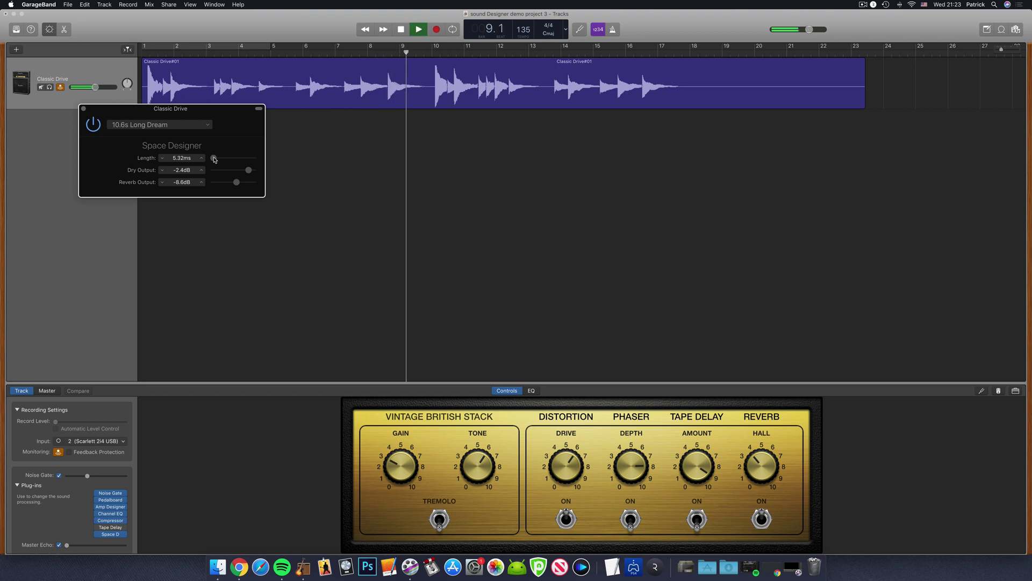
Raise the Classic Drive reverb's Length to 10.6 s, lower its Reverb Output to -9.6 dB and return the playhead to the start
drag(214, 159, 336, 159)
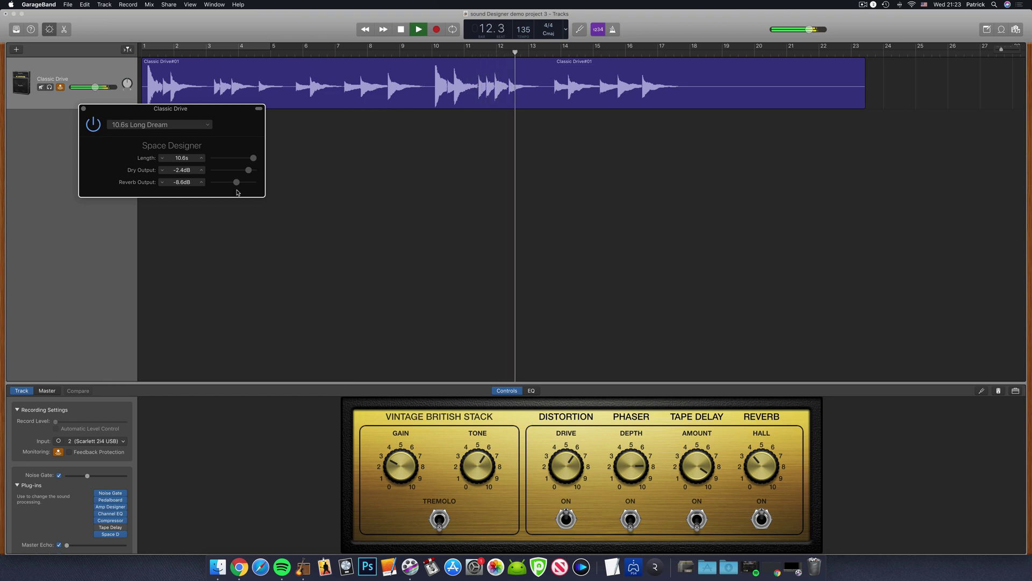
drag(236, 182, 234, 183)
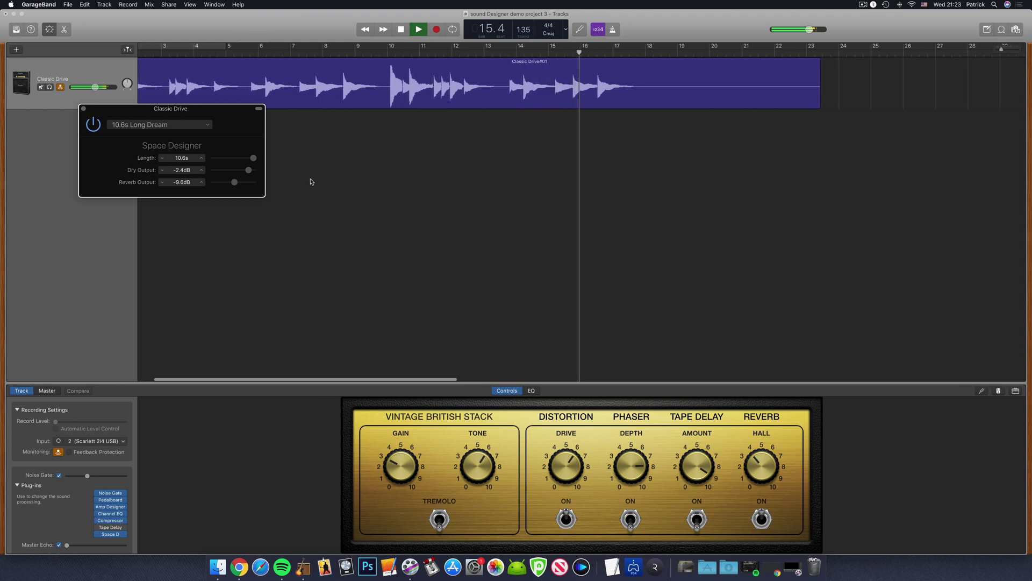
key(Return)
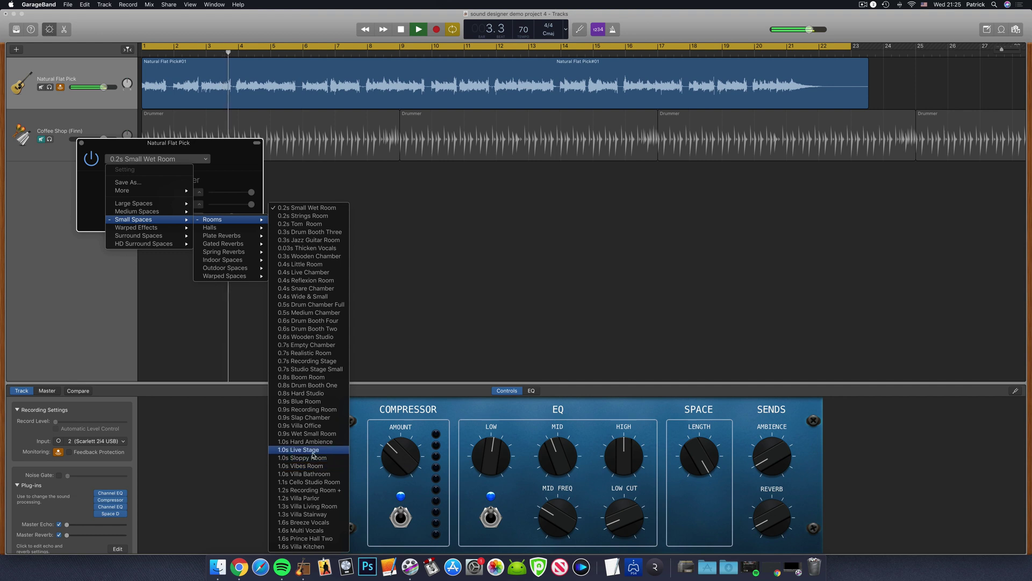
Audition the Natural Flat Pick track with 1.0s Live Stage from Small Spaces Rooms and 1.9s Smaller Bright from Medium Spaces Rooms
click(313, 452)
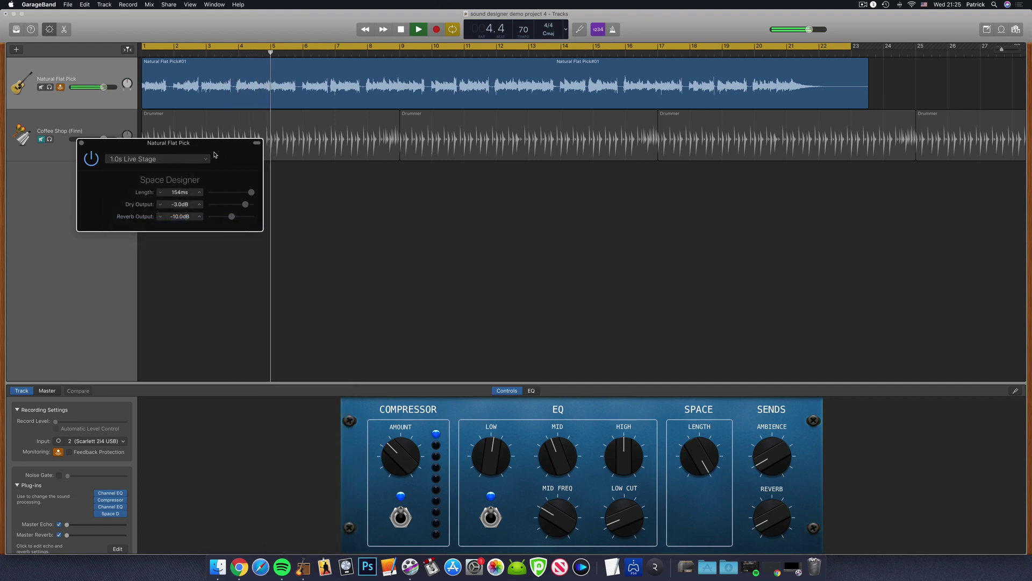
click(163, 160)
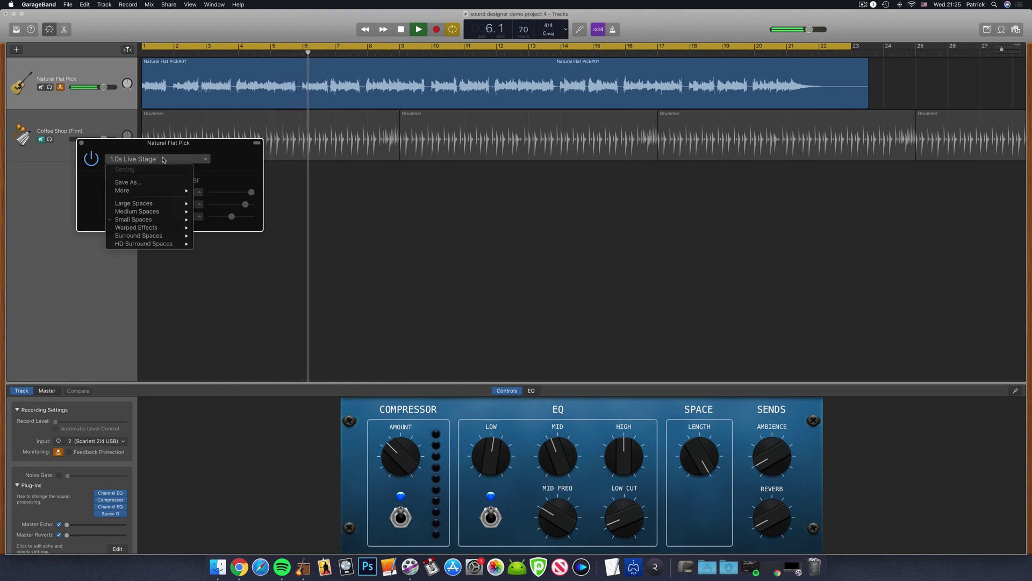
mouse_move(157, 213)
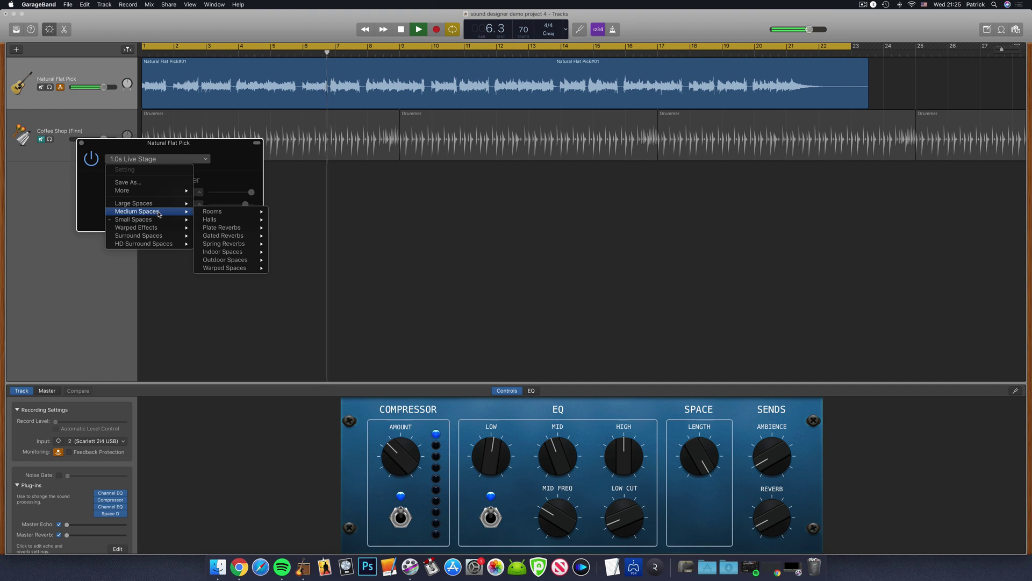
mouse_move(213, 215)
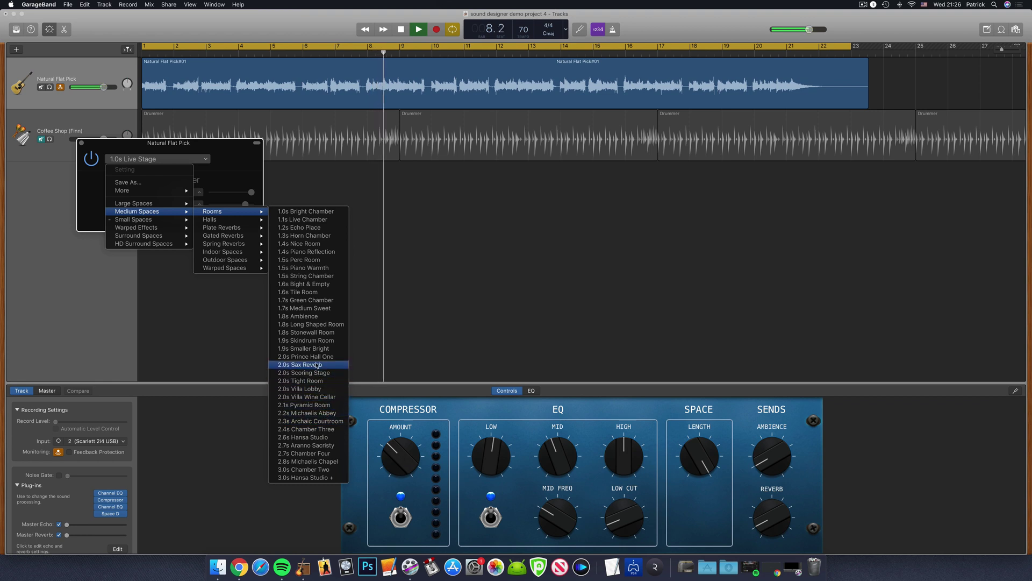
click(301, 249)
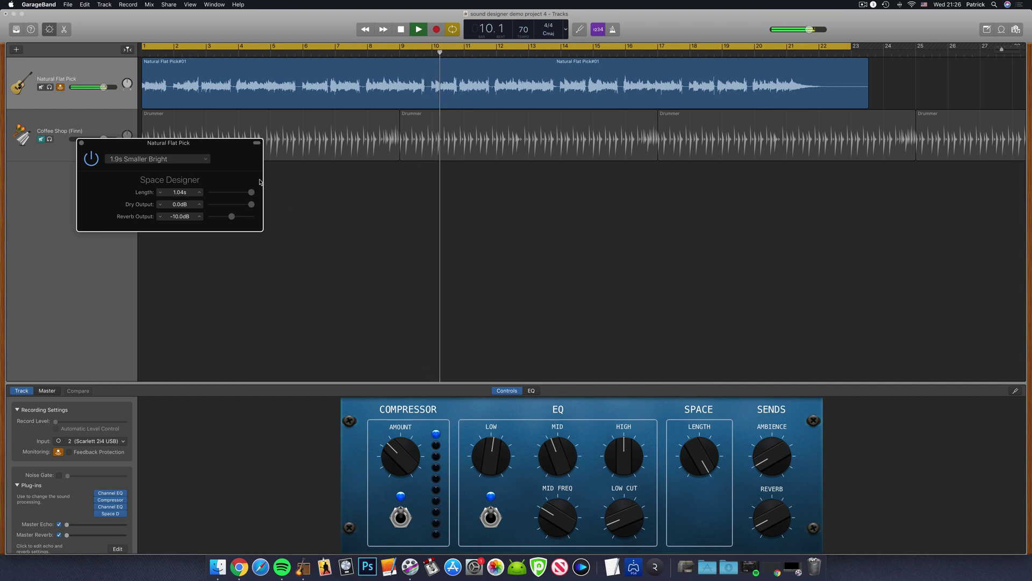
Try 02.3s Clean Room from Large Spaces Rooms and 01.1s Live Stage from Surround Rooms on the Natural Flat Pick track
click(161, 159)
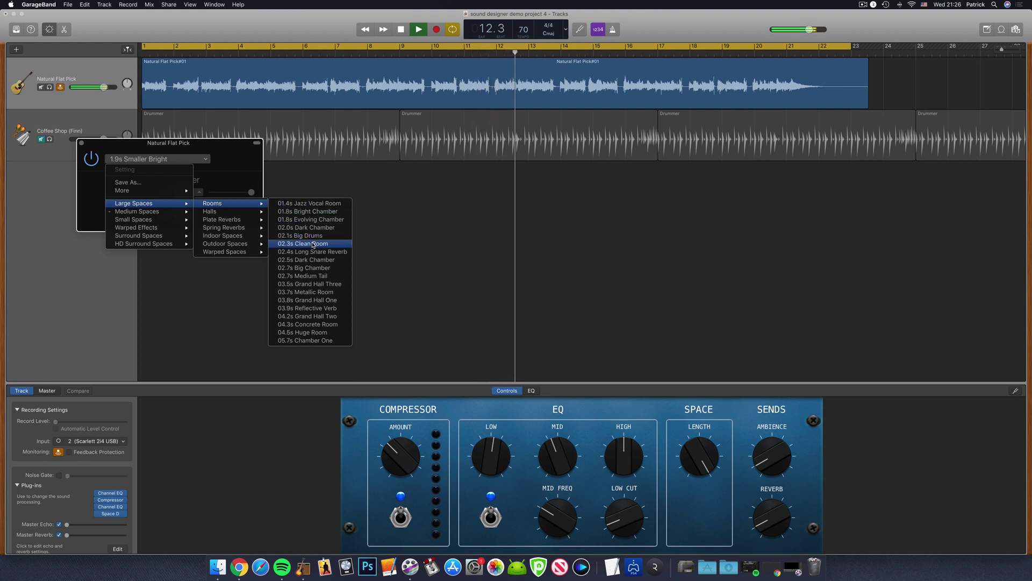
click(383, 214)
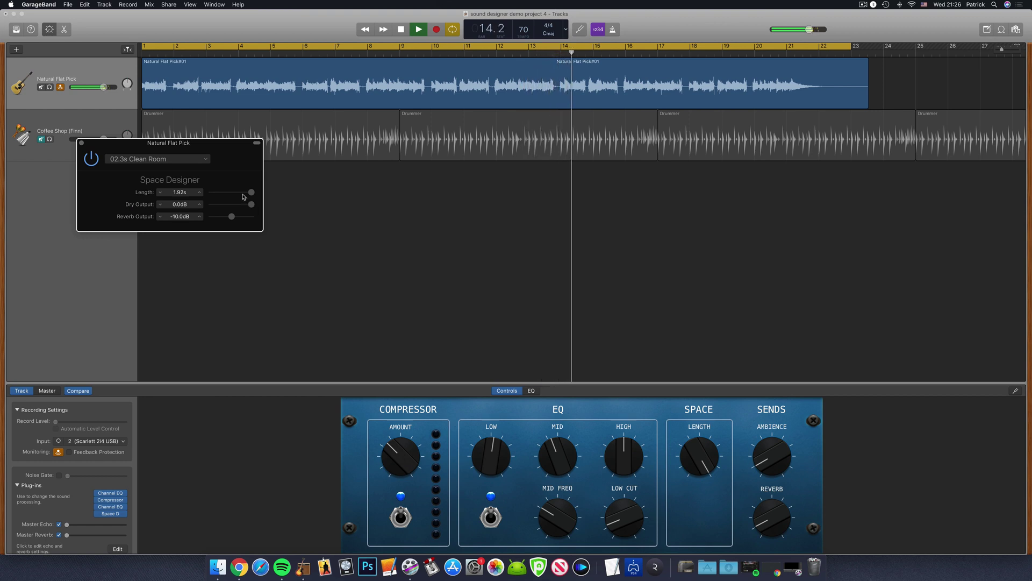
click(172, 164)
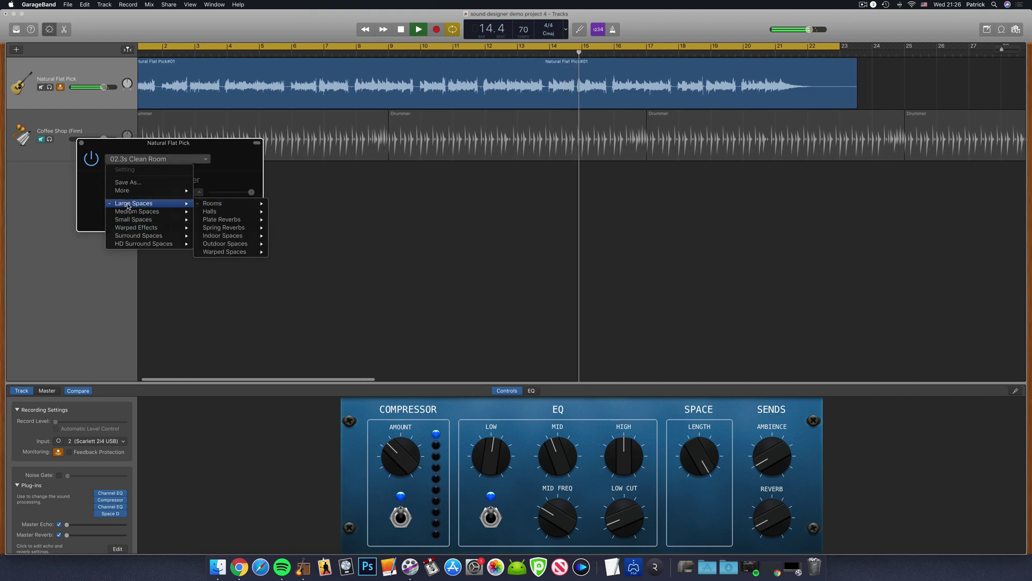
mouse_move(127, 236)
mouse_move(229, 237)
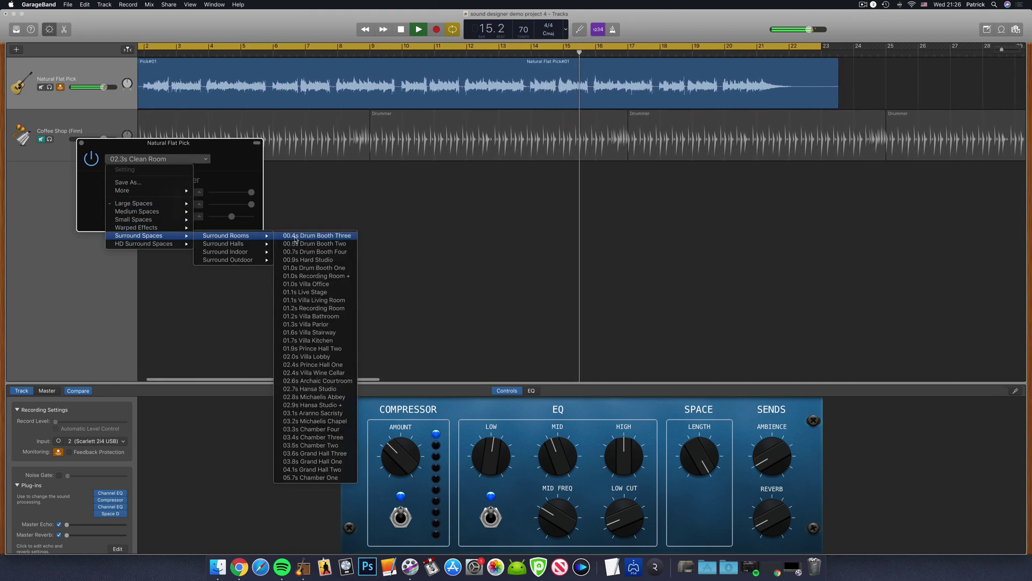
click(307, 291)
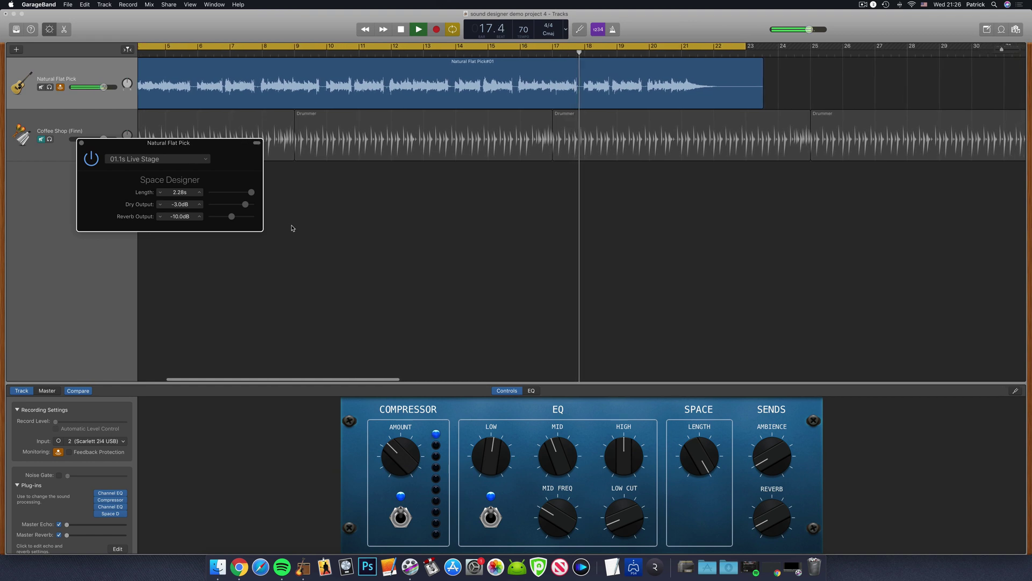
Try 07.9s Marble Church from Surround Halls and 04.5s Huge Room from Large Spaces Rooms on the Natural Flat Pick track
click(169, 160)
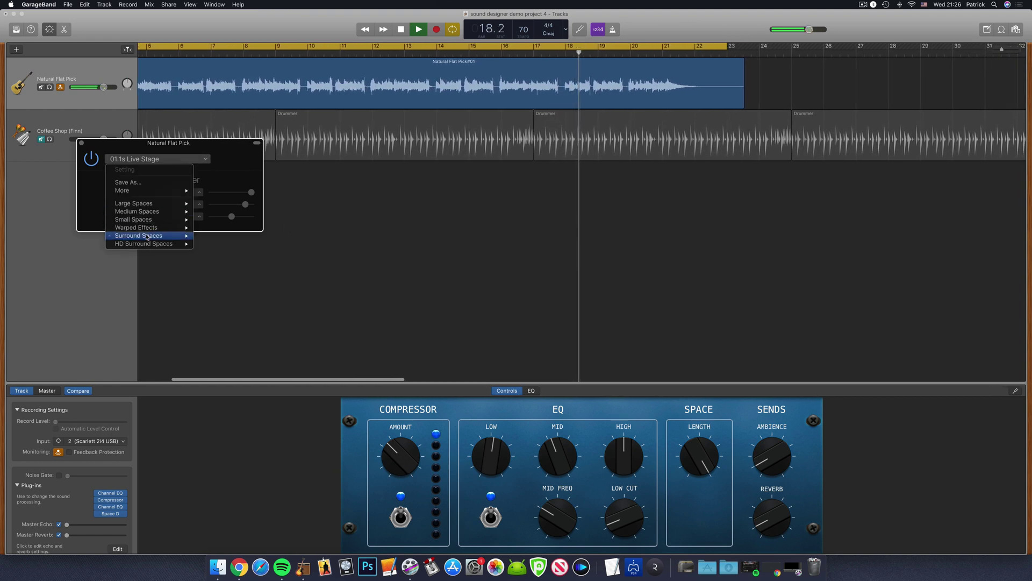
mouse_move(151, 236)
mouse_move(229, 237)
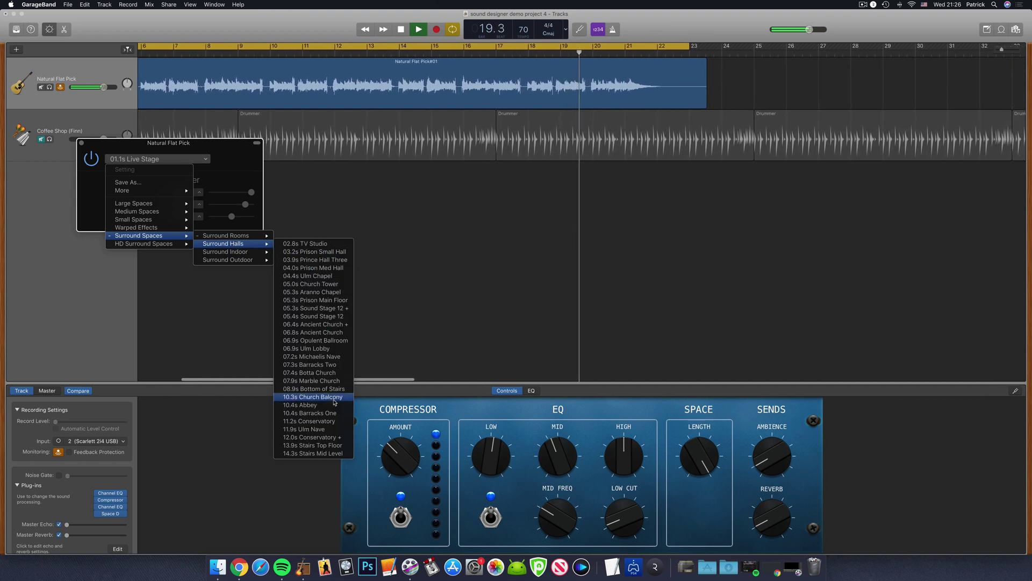
click(325, 381)
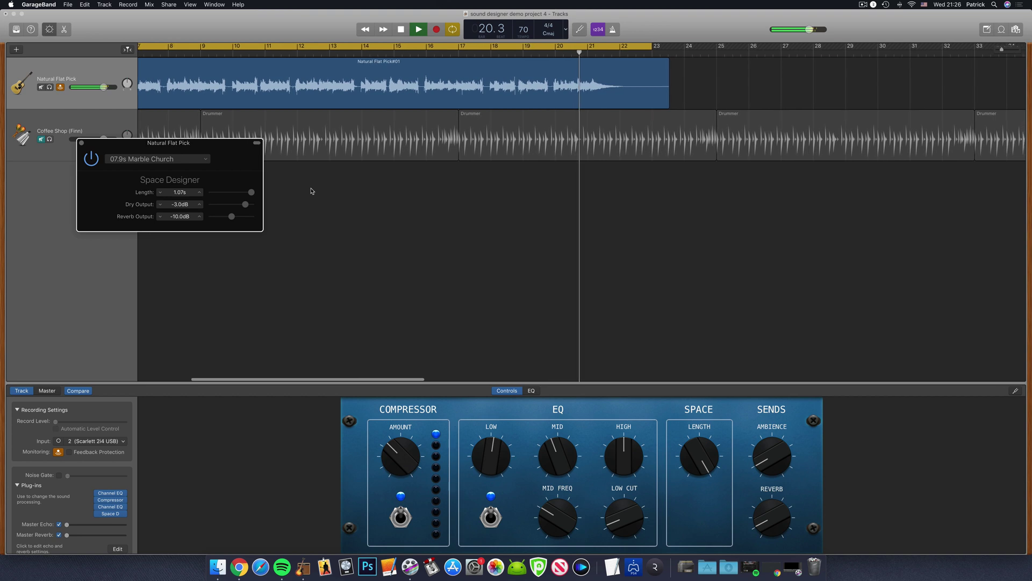
click(178, 159)
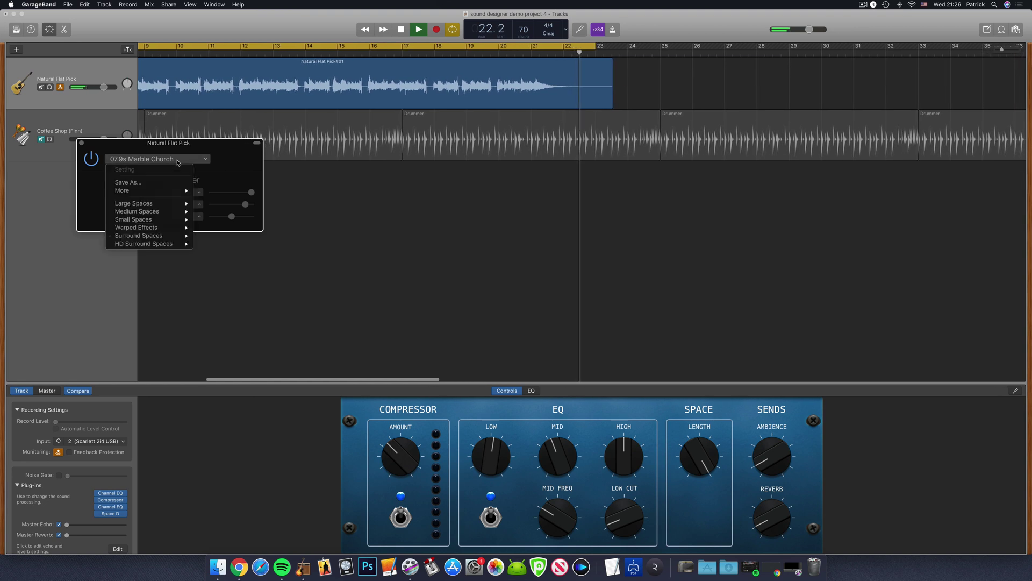
mouse_move(156, 207)
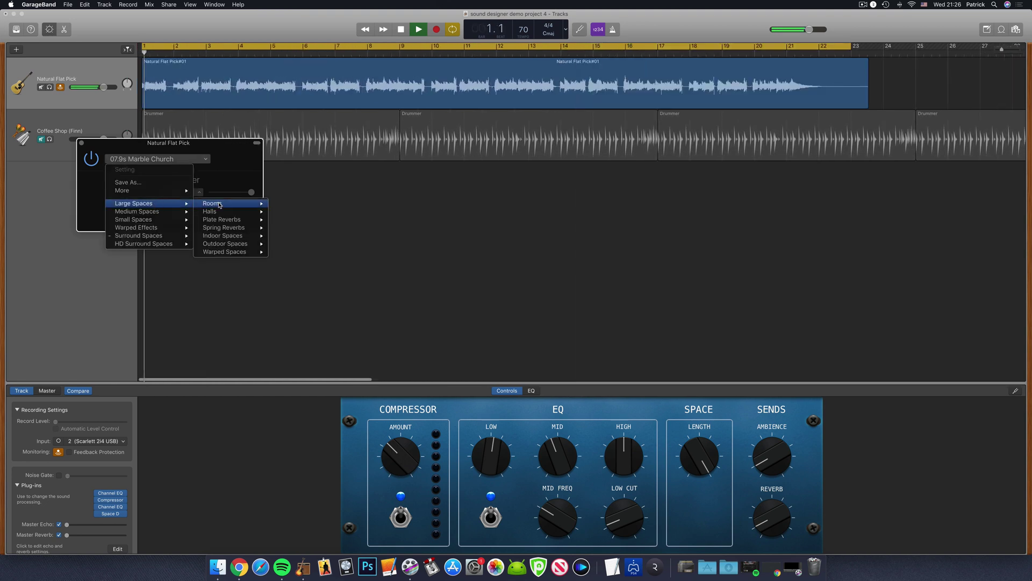
mouse_move(219, 205)
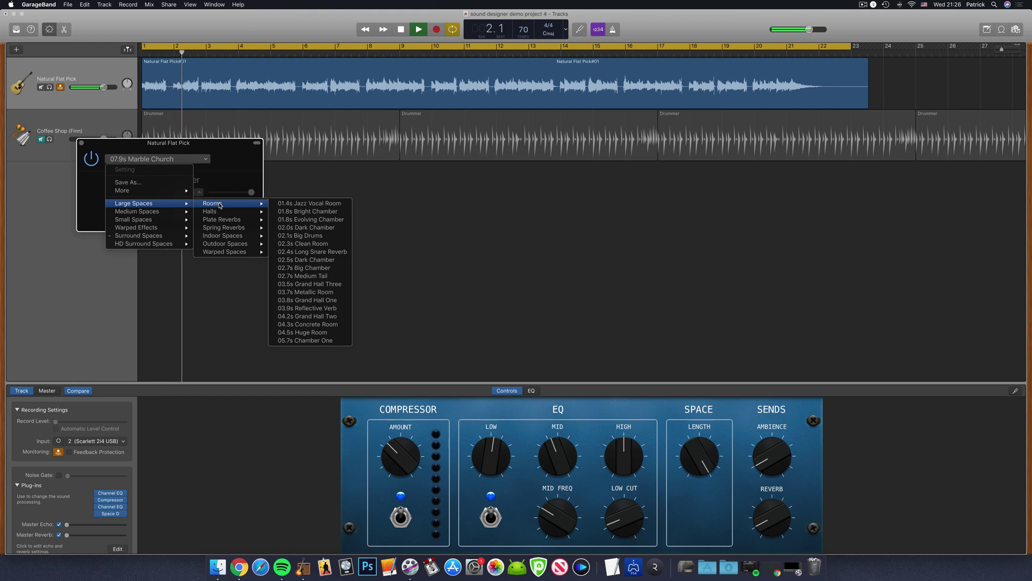
click(310, 332)
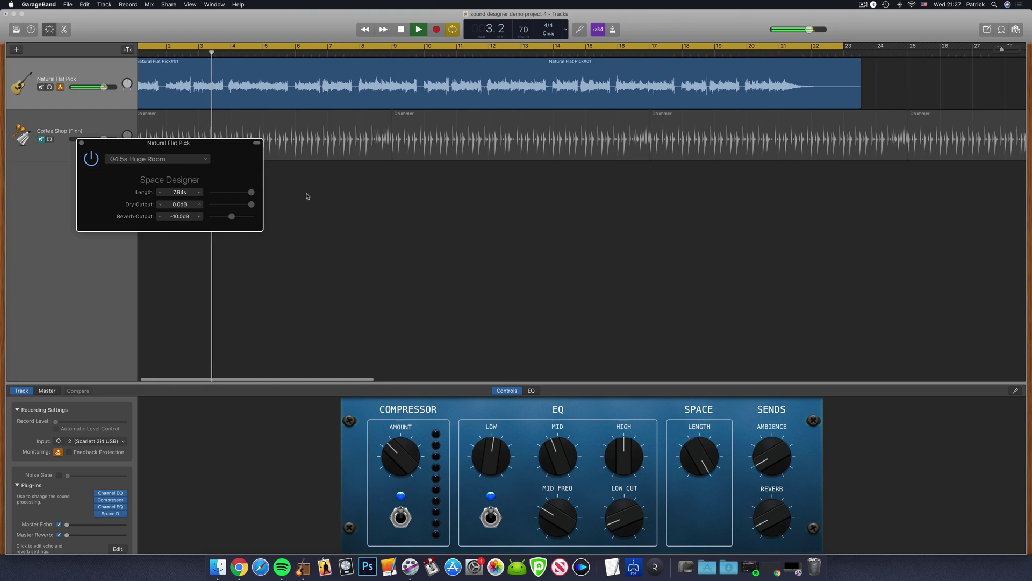
Apply the 1.4s Nice Room preset from Medium Spaces Rooms, with Length 1.40 s, and try a muted Dry Output before restoring 0.0 dB
click(156, 158)
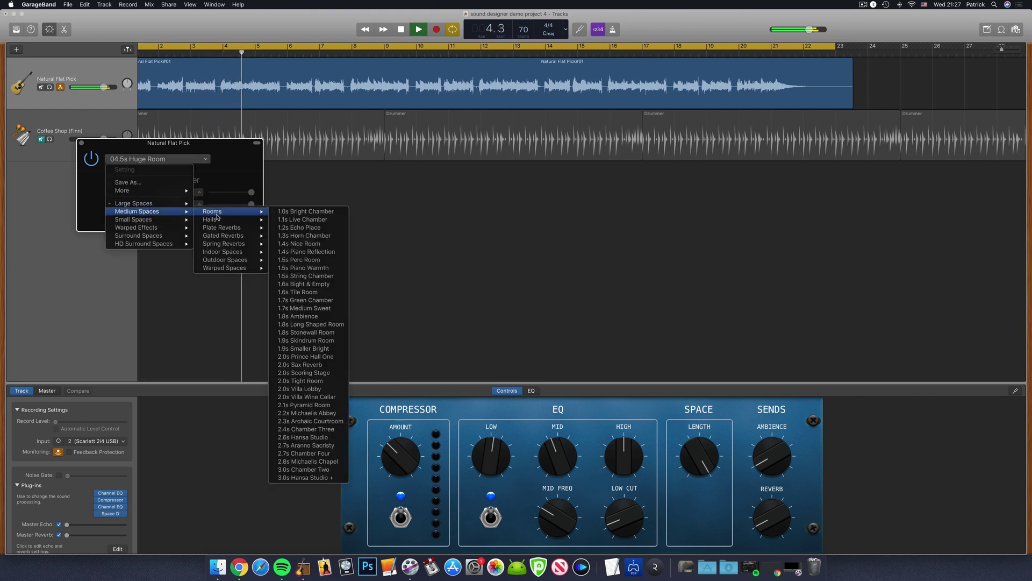
click(300, 244)
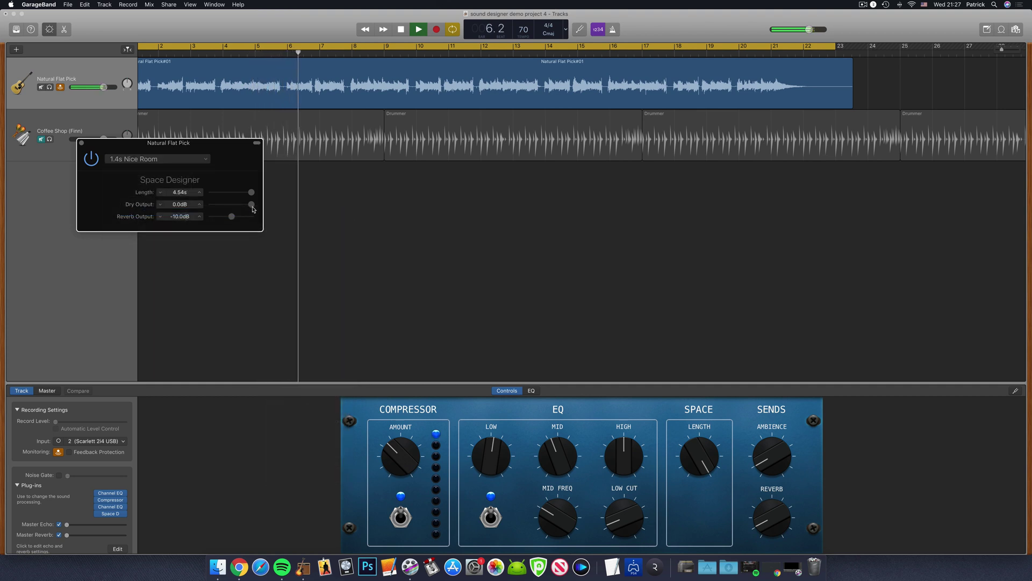
drag(251, 204, 199, 207)
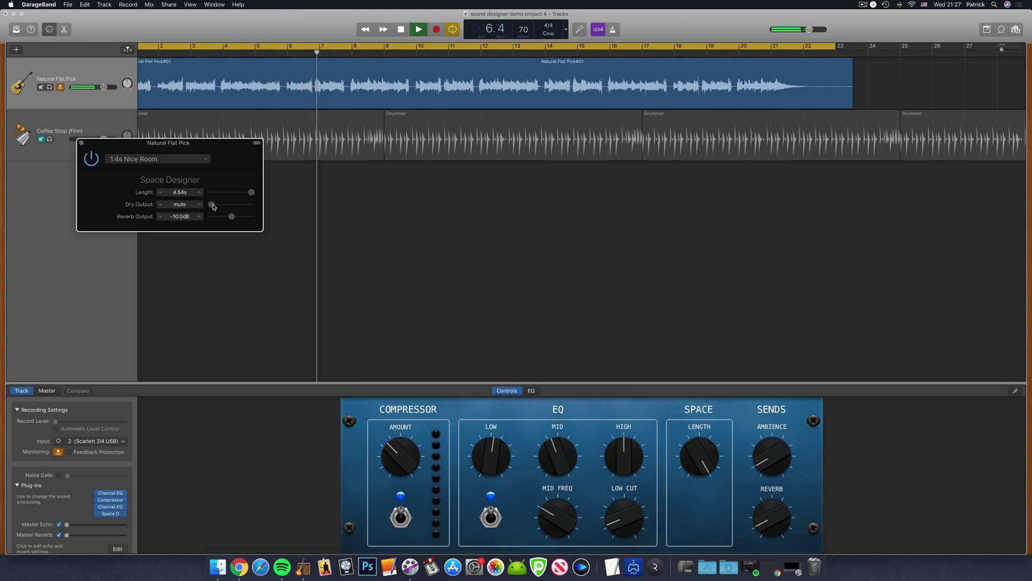
alt+click(251, 191)
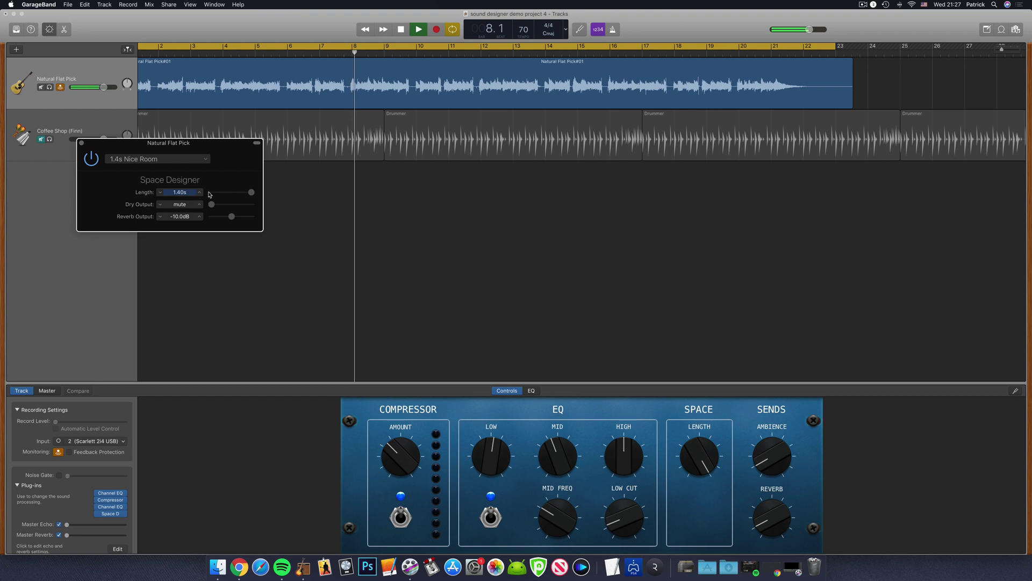
drag(214, 206, 255, 206)
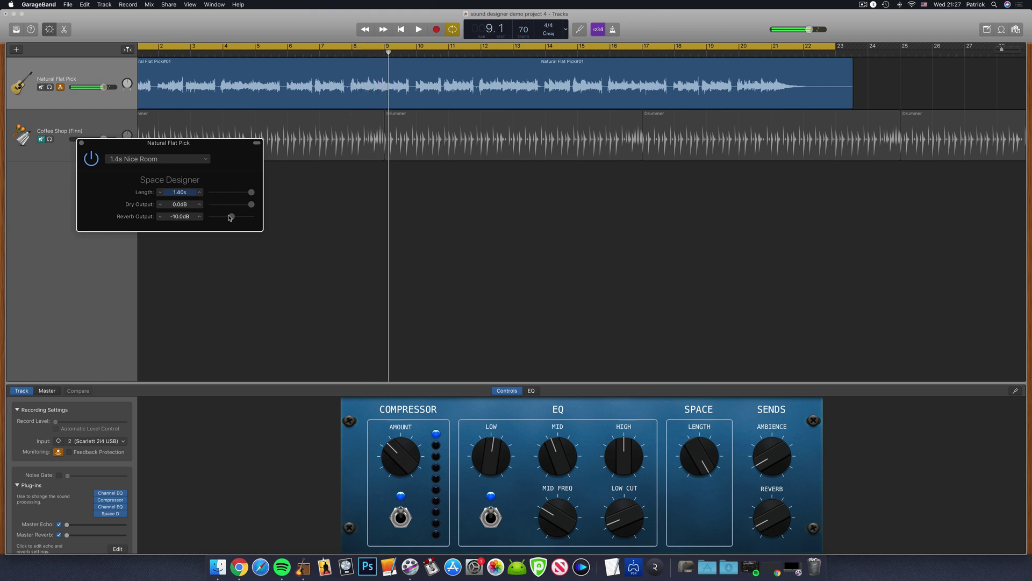
Play the Natural Flat Pick track from the start and lower its Reverb Output slightly below -10.0 dB
key(Return)
key(space)
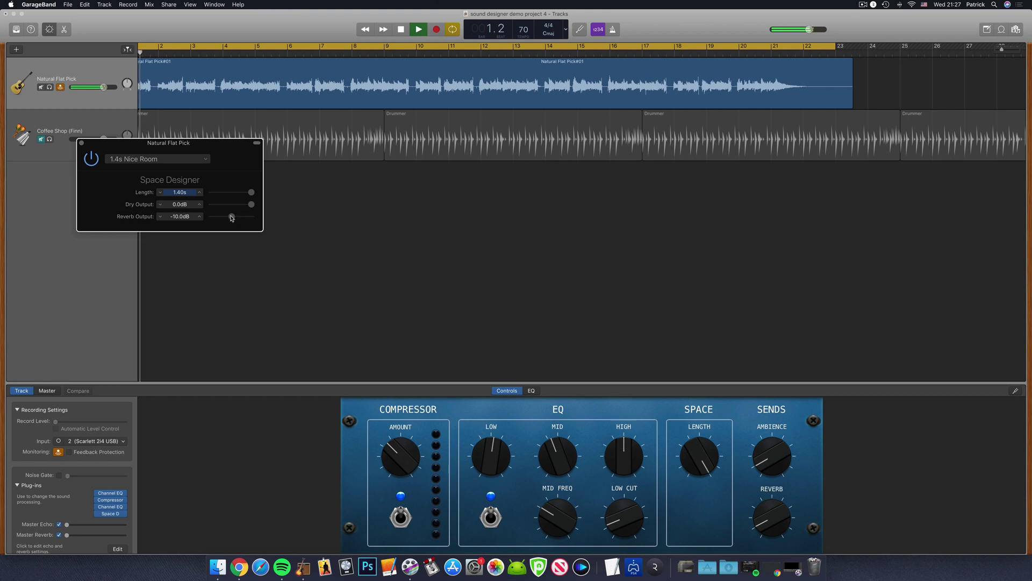
drag(232, 217, 227, 218)
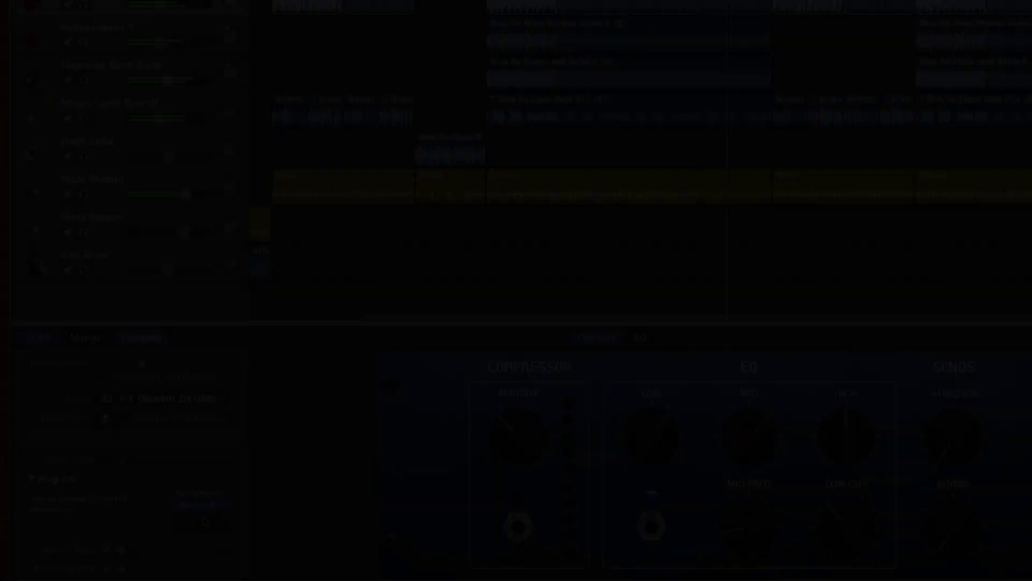
click(206, 521)
mouse_move(230, 493)
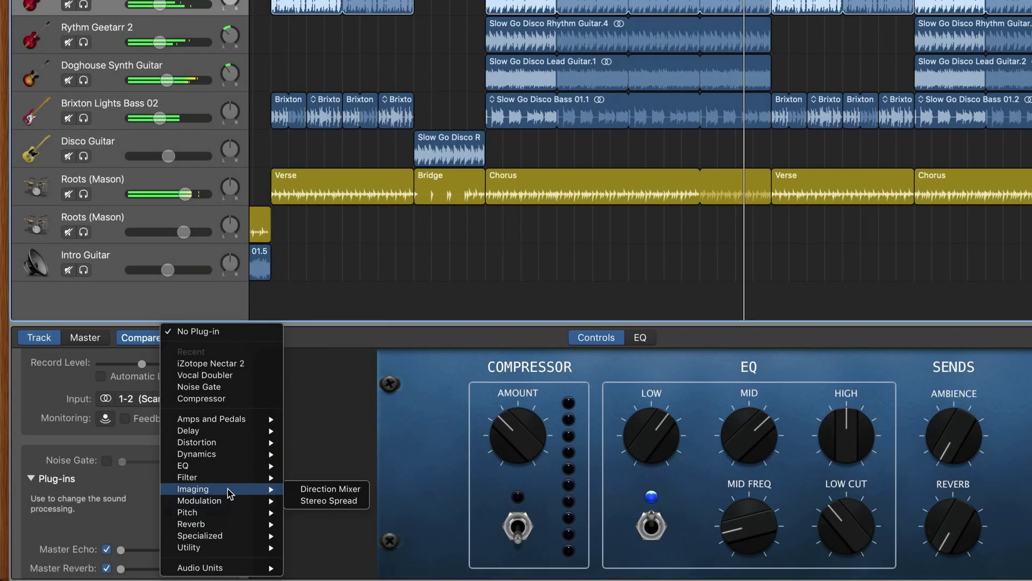
mouse_move(235, 454)
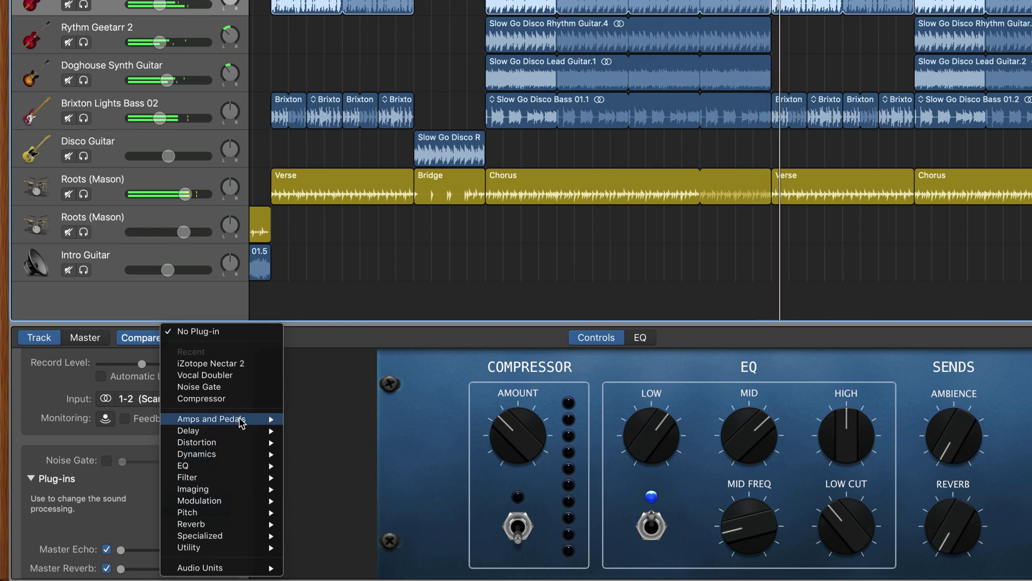
mouse_move(241, 421)
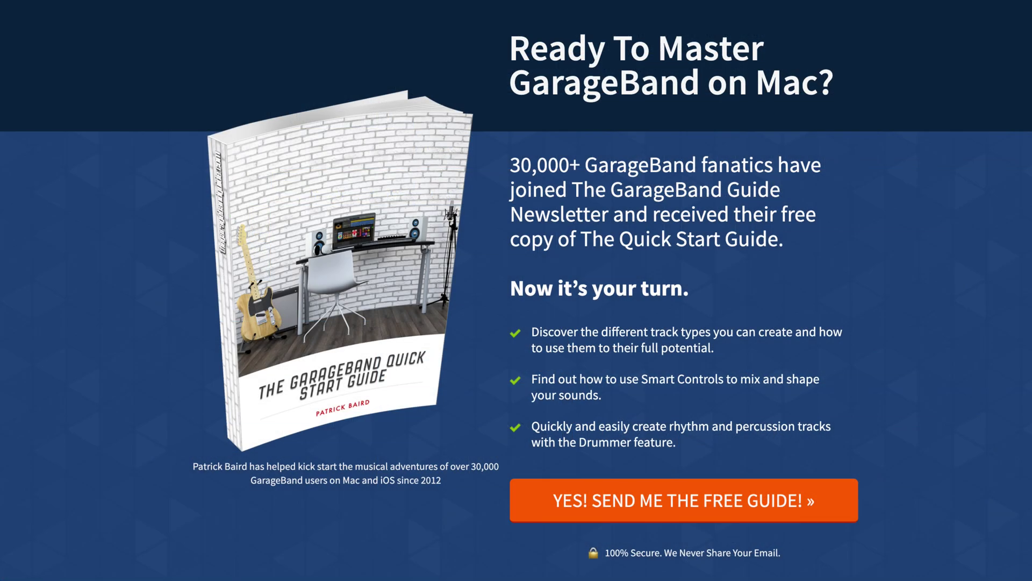